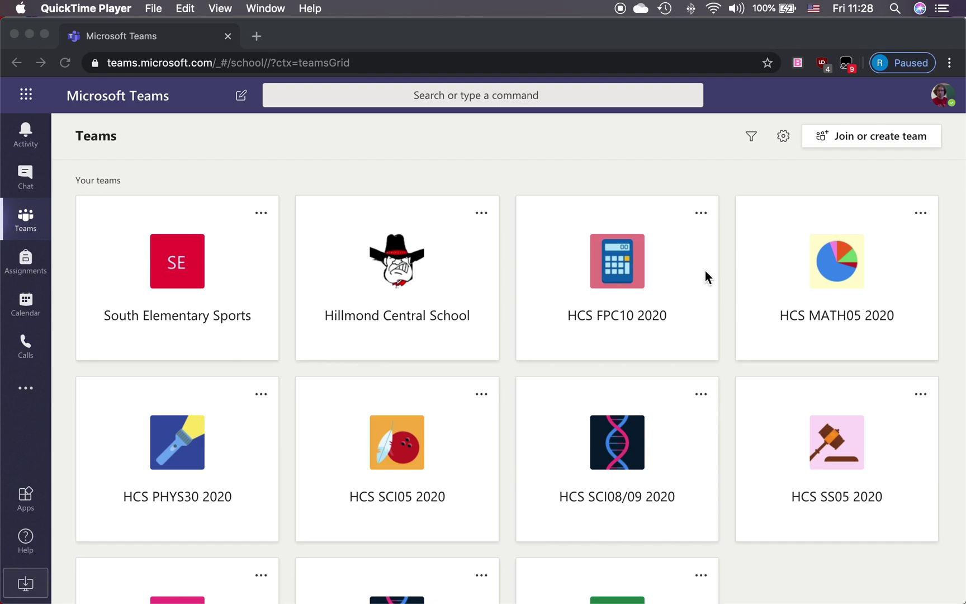
Switch to Preview to view the phone survey data in IMG_0456.jpg, and return to Chrome
key("super+Tab")
key("super+Tab")
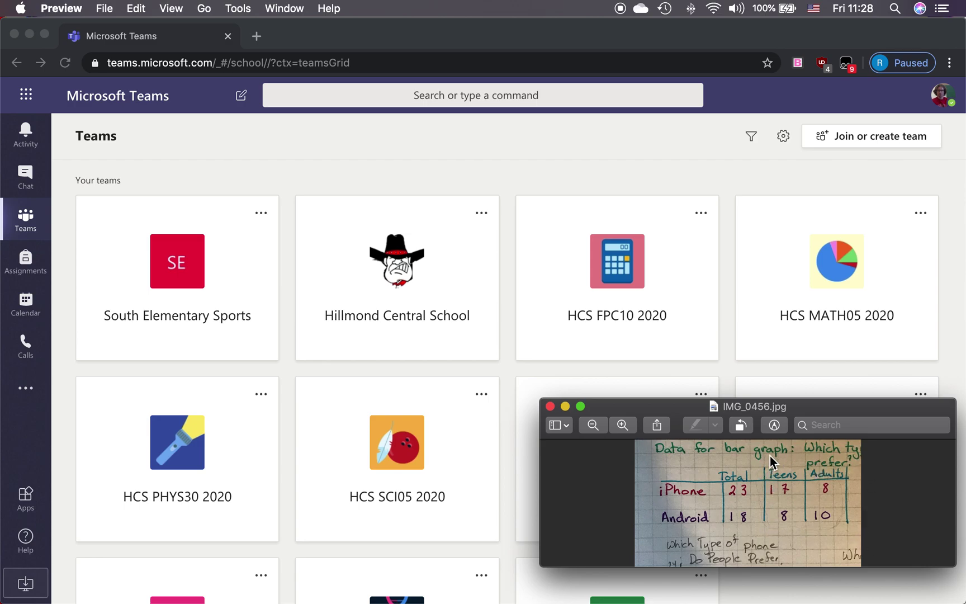
left_click(580, 40)
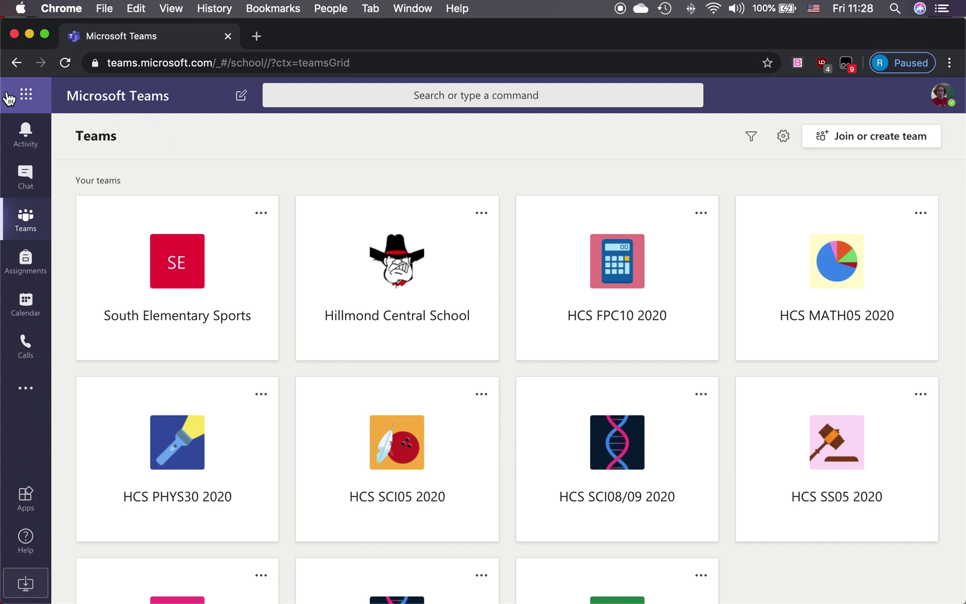
Launch Excel from the Microsoft Teams app launcher and create a new blank workbook
left_click(26, 96)
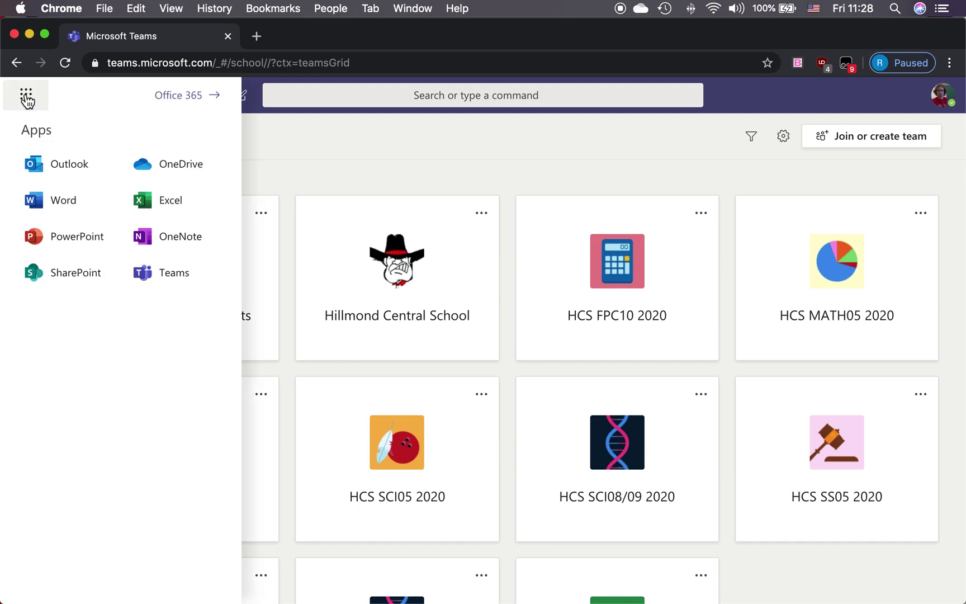
left_click(168, 202)
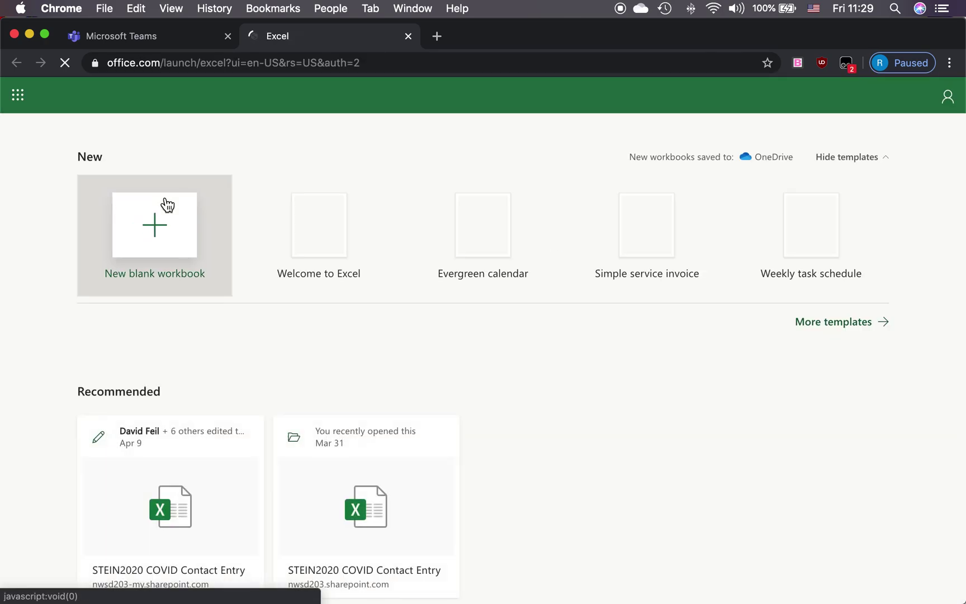
left_click(157, 237)
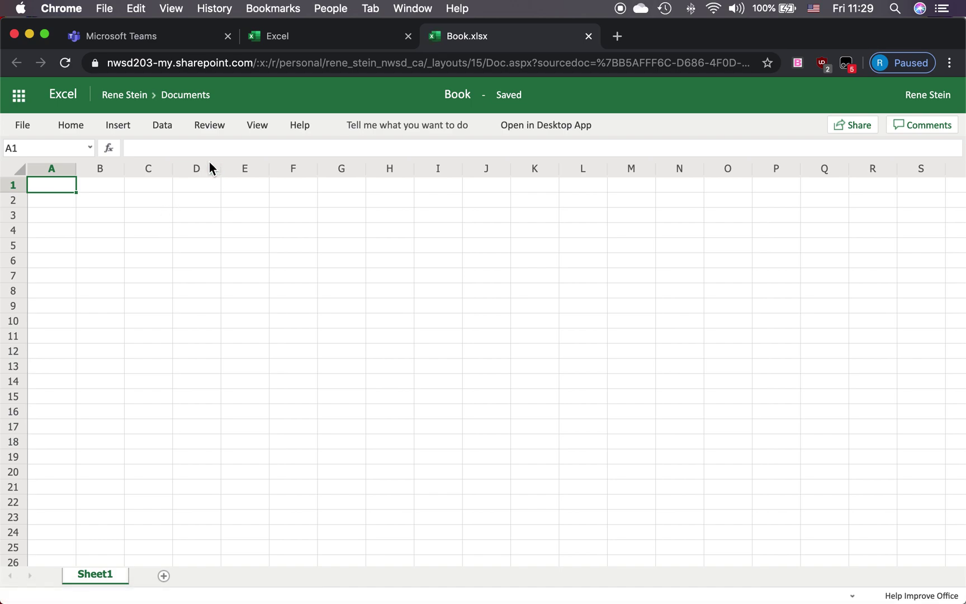
left_click(263, 128)
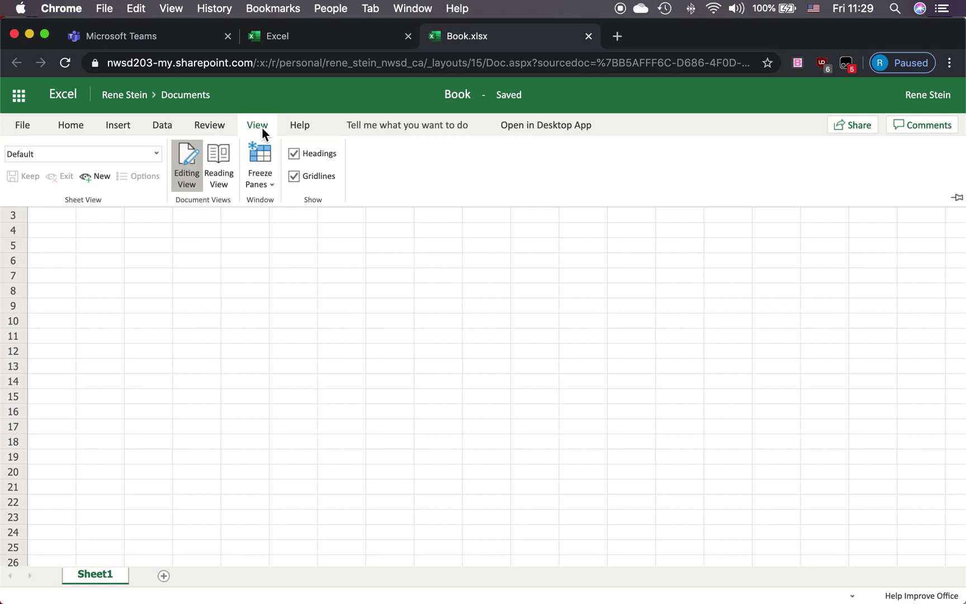
left_click(262, 127)
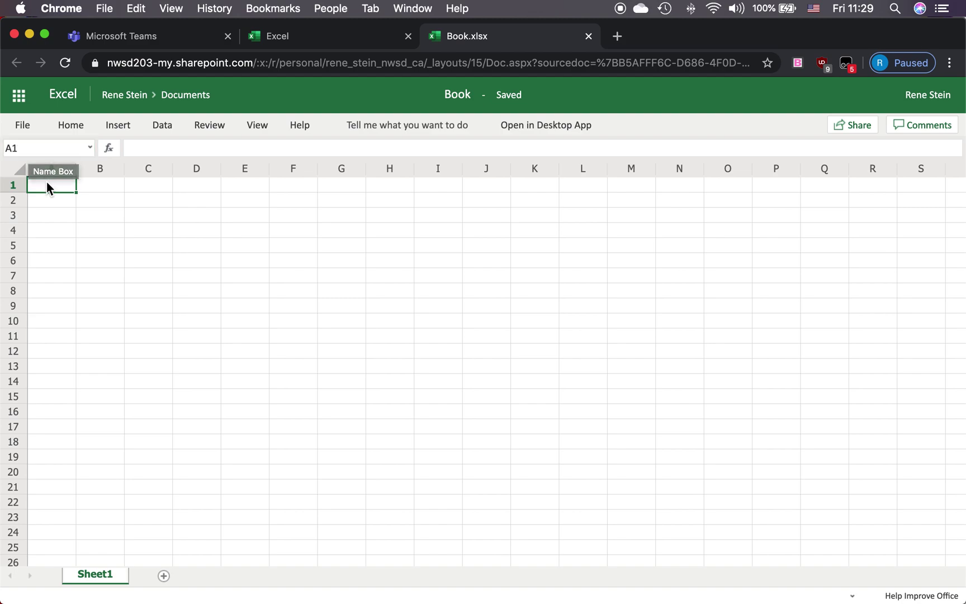
Enter the heading Phone in A1 and the labels iPhone and Android in A2 and A3
type("Phyon")
key("BackSpace")
key("BackSpace")
key("BackSpace")
type("one")
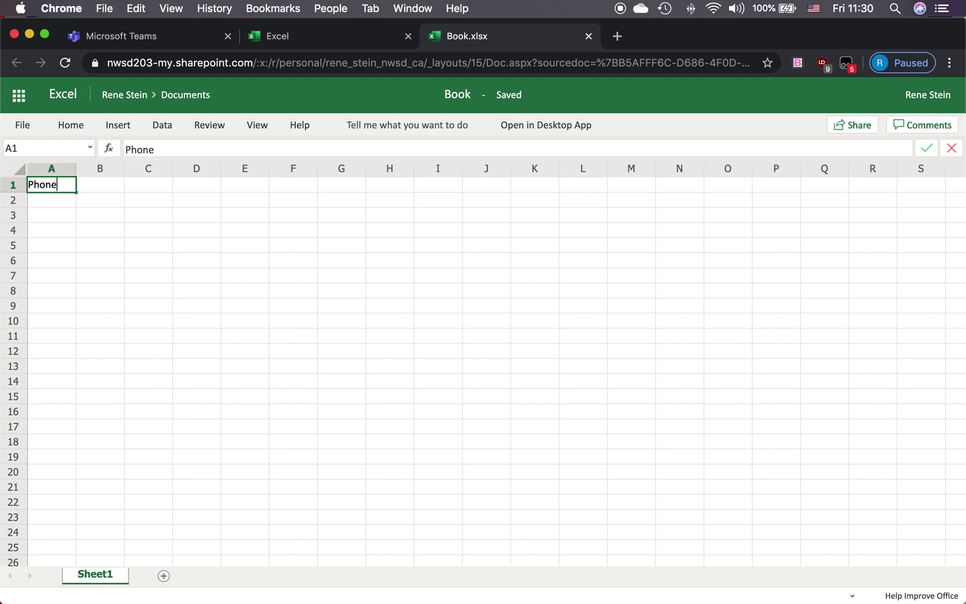
key("Return")
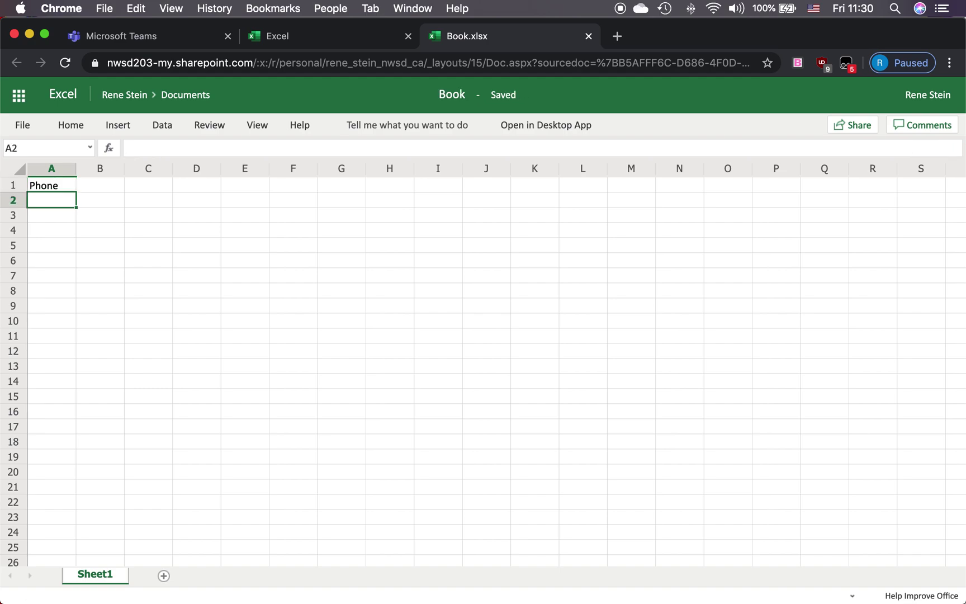
type("iPhone")
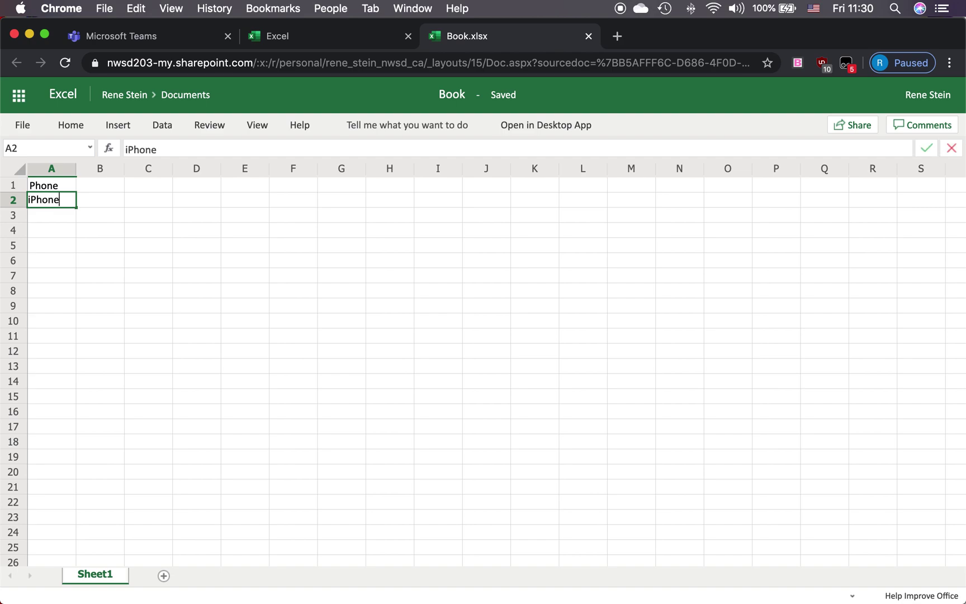
key("Return")
type("Android")
key("Tab")
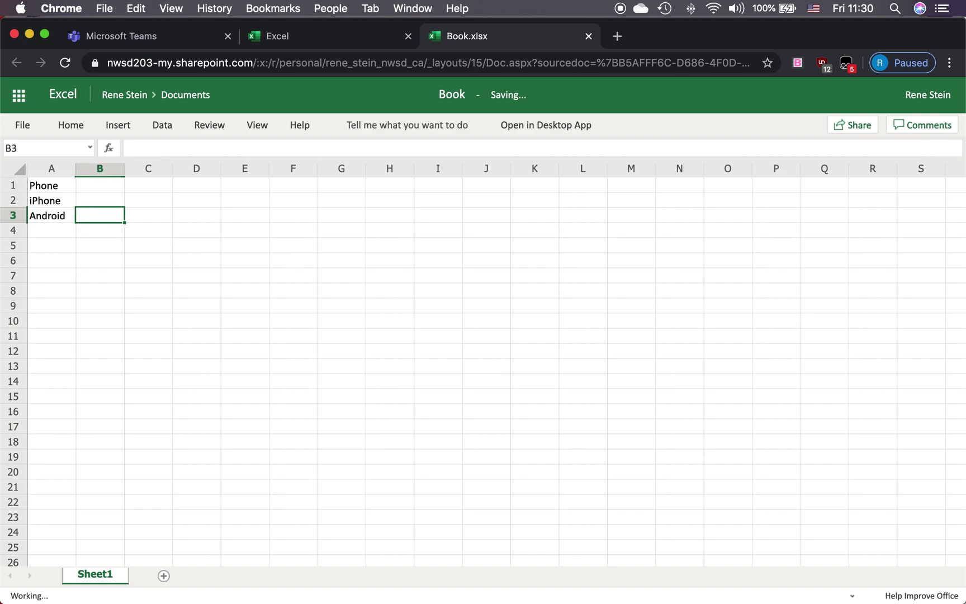
Enter the heading Number of People in cell B1
key("Up")
key("Up")
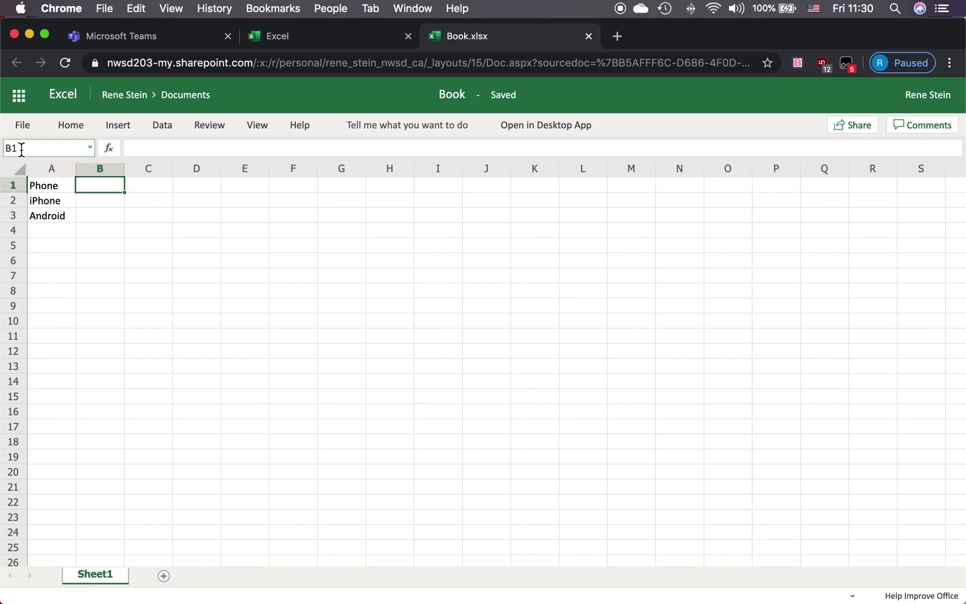
type("N")
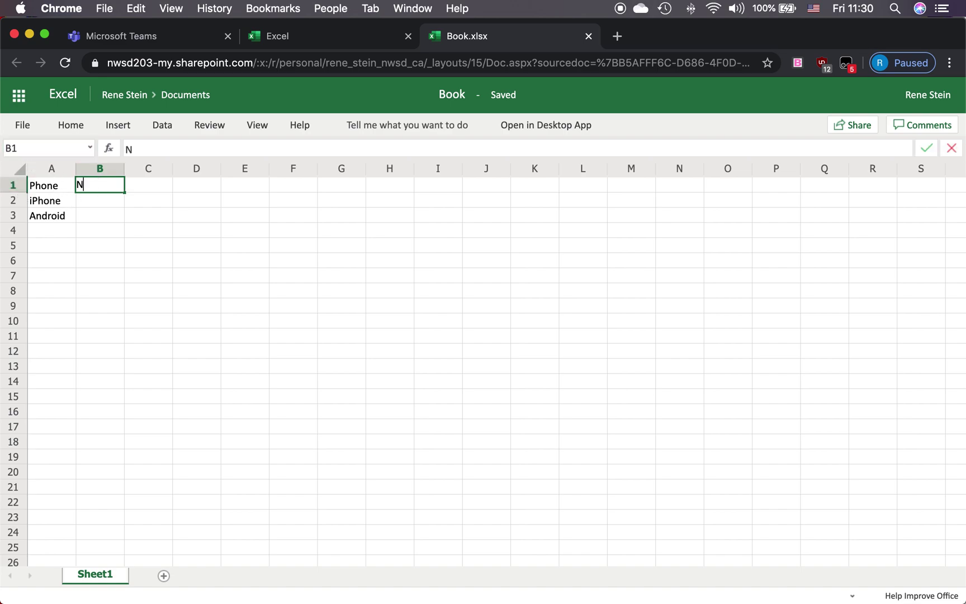
type("umber of People")
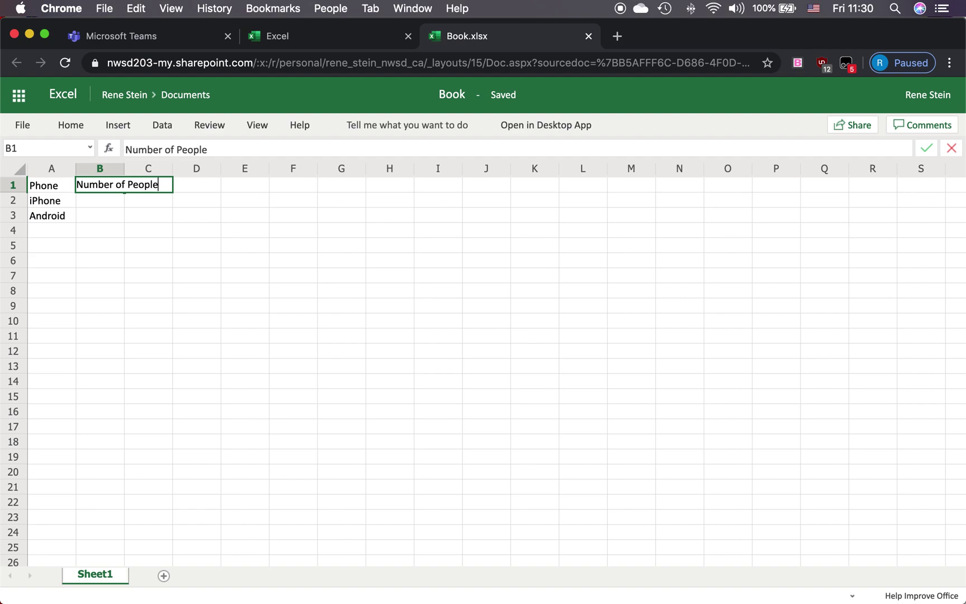
key("Return")
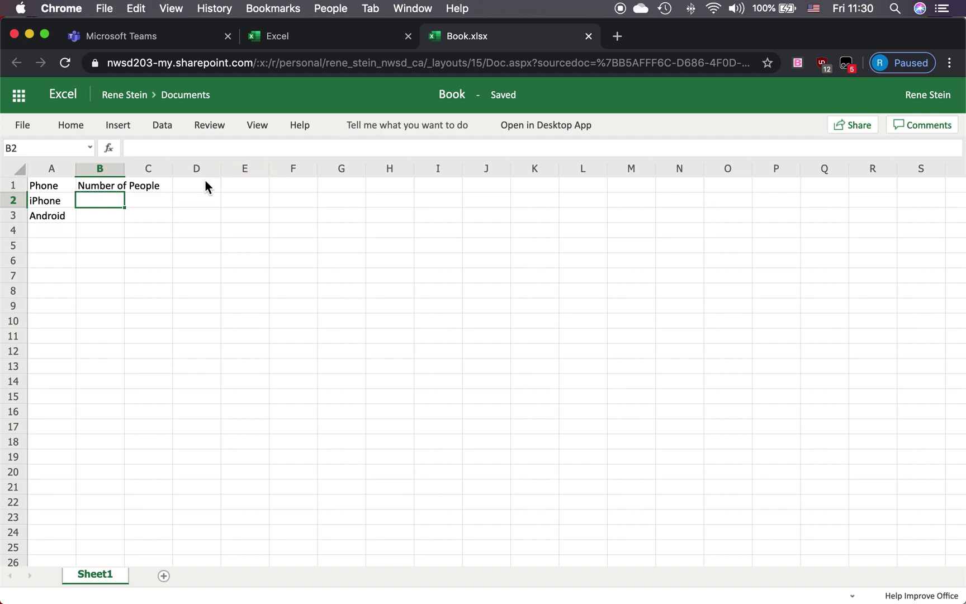
Inspect the contents of cells C1 and B1 to see which one holds the heading text
left_click(151, 190)
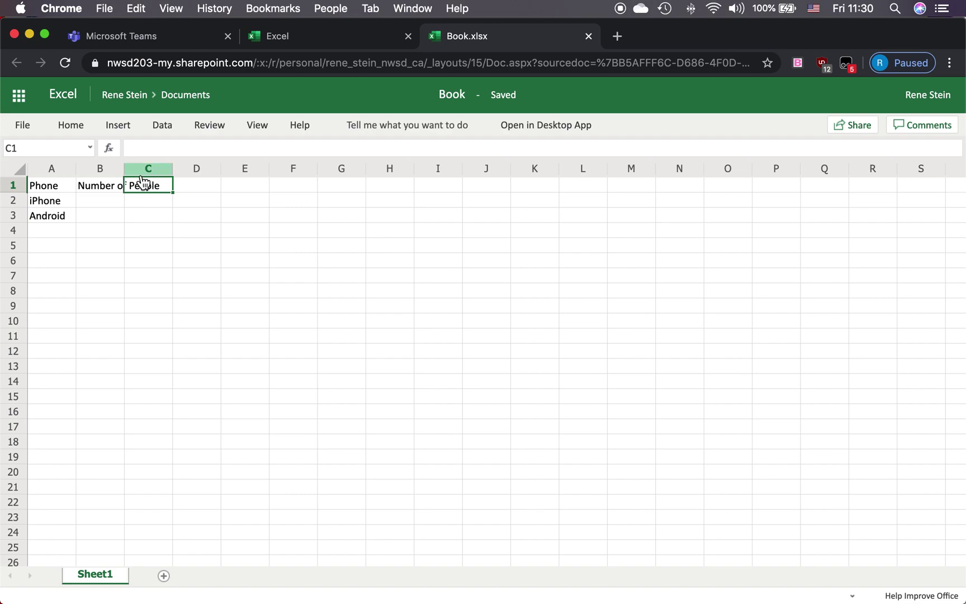
left_click(145, 148)
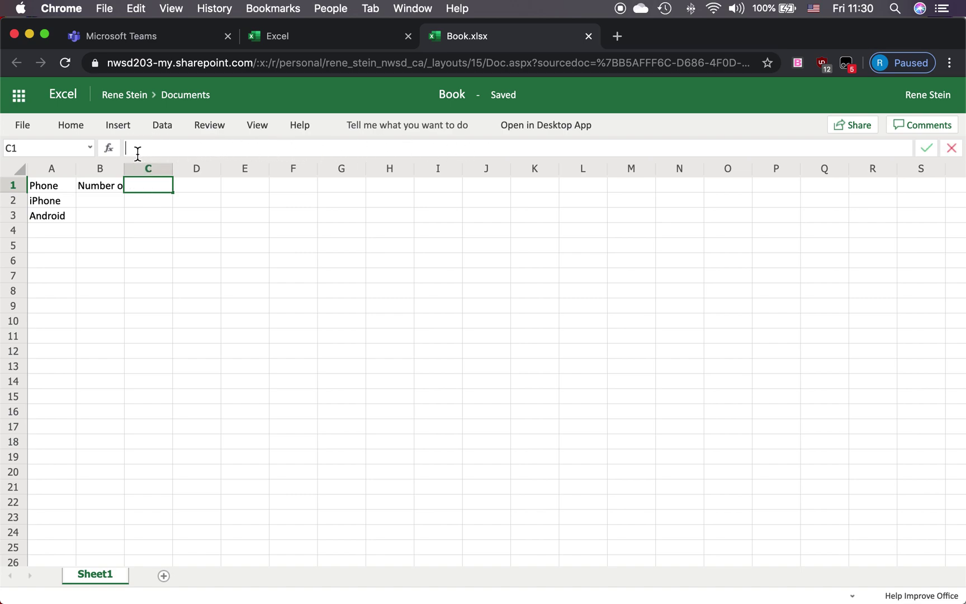
left_click(104, 185)
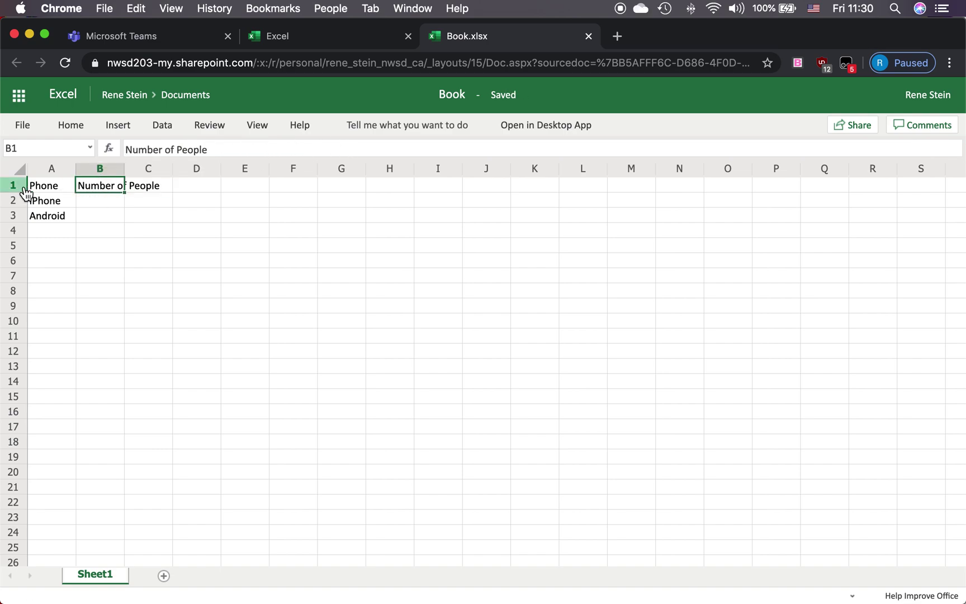
Consult the survey image in Preview and enter the totals 23 for iPhone in B2 and 18 for Android in B3
left_click(104, 204)
key("super+Tab")
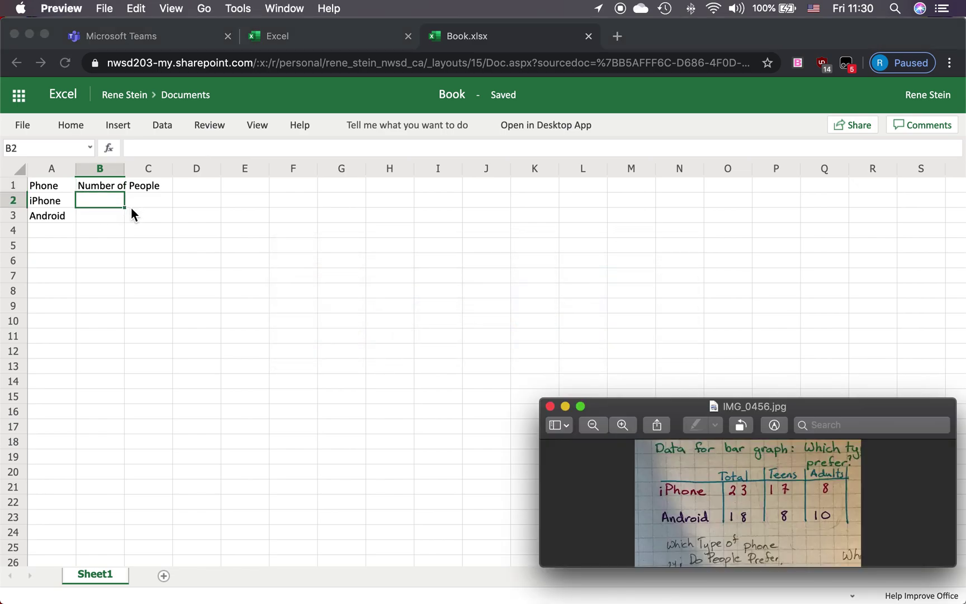
key("super+Tab")
type("23")
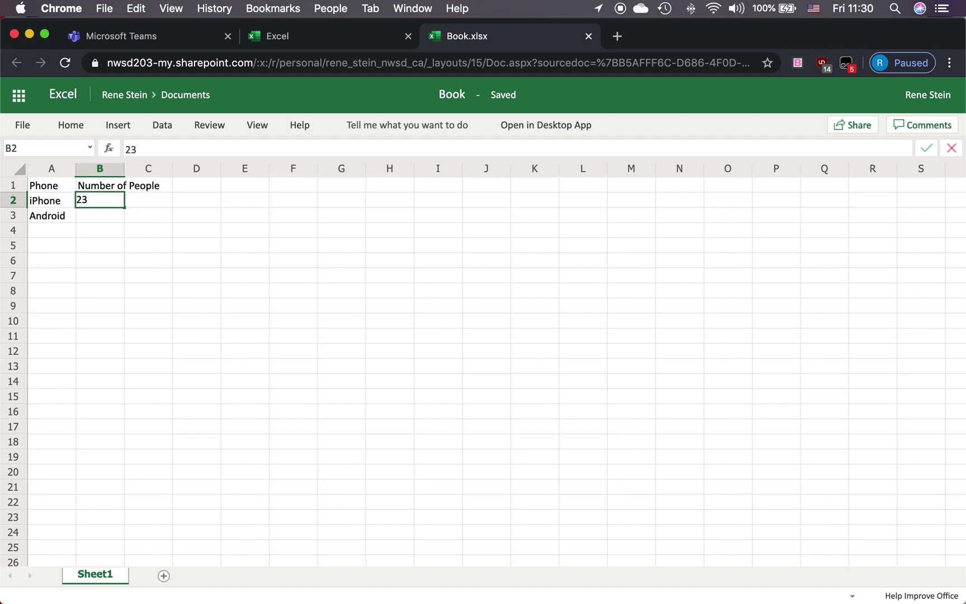
key("Return")
type("18")
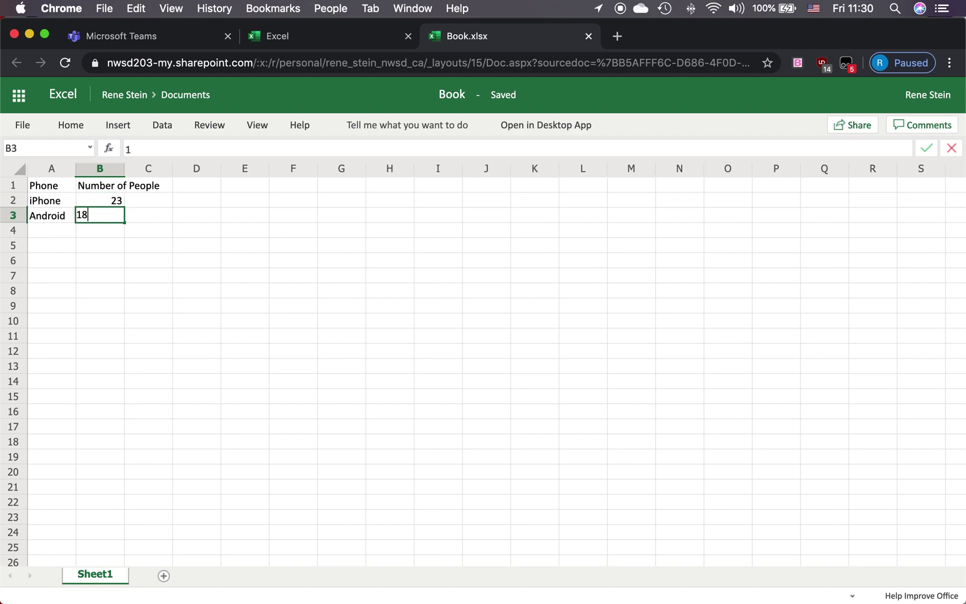
key("Return")
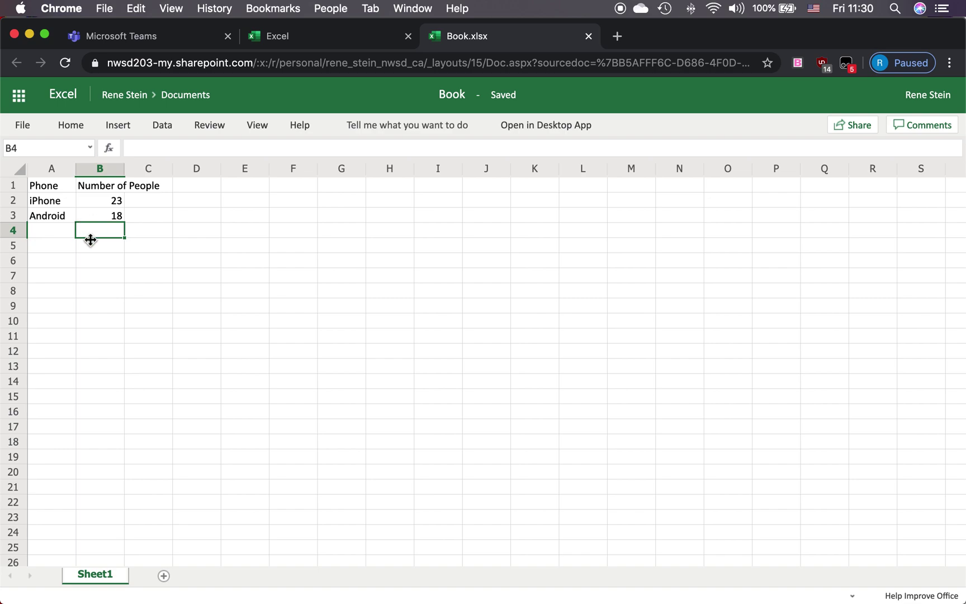
Insert a 2-D clustered column chart from the data in A1:B3
left_click(61, 190)
left_click_drag(60, 184, 101, 212)
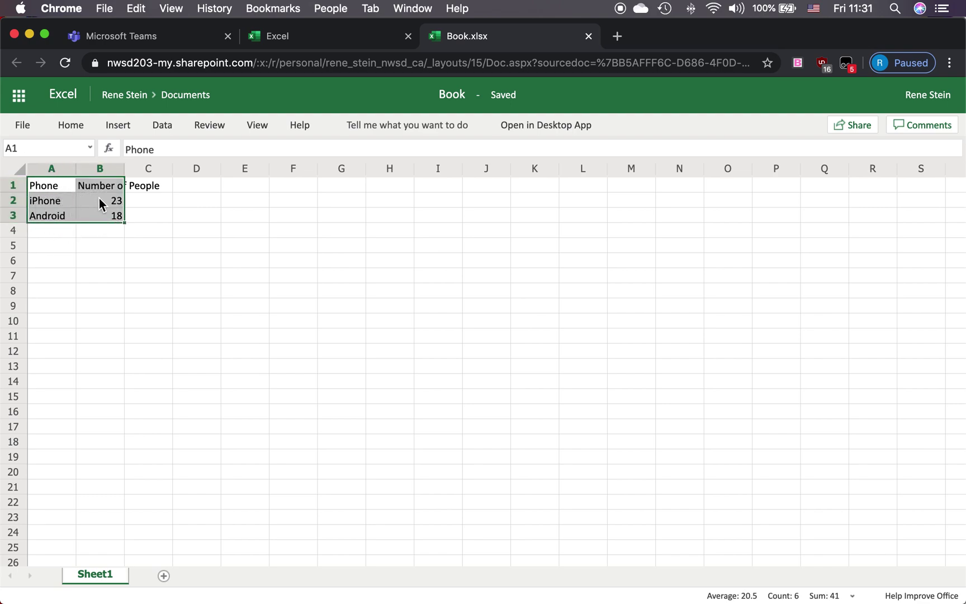
left_click(117, 126)
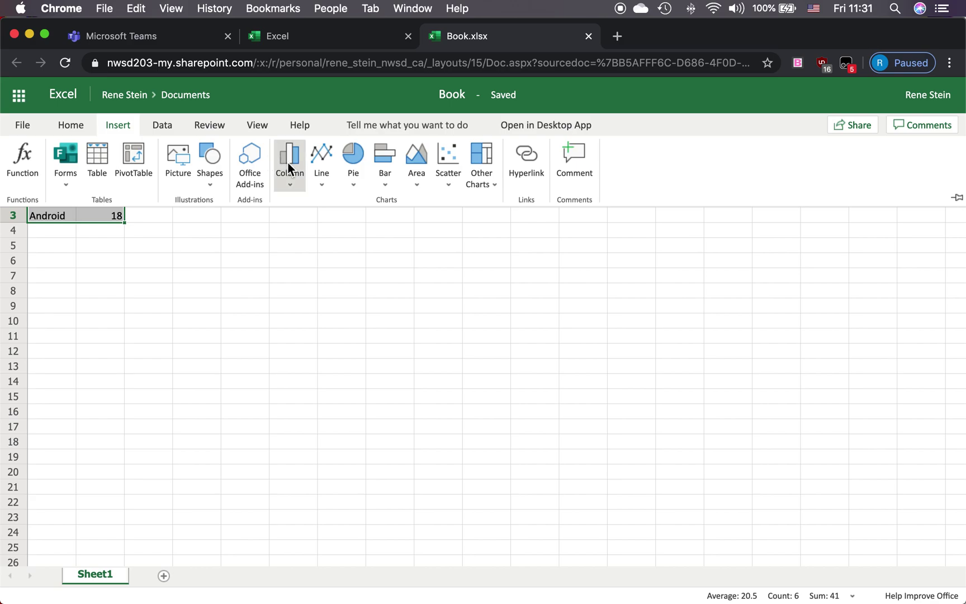
left_click(287, 186)
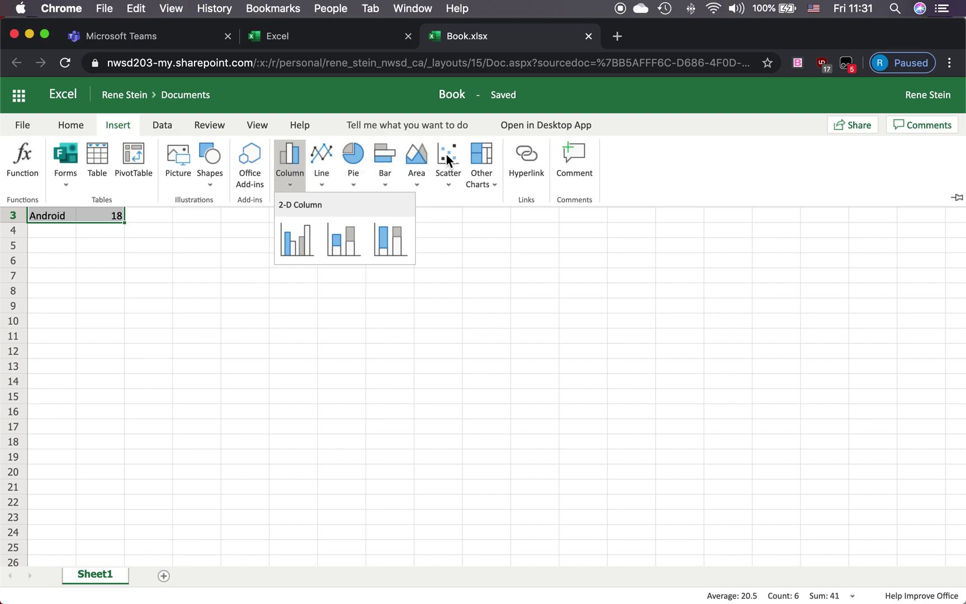
left_click(292, 159)
left_click(291, 160)
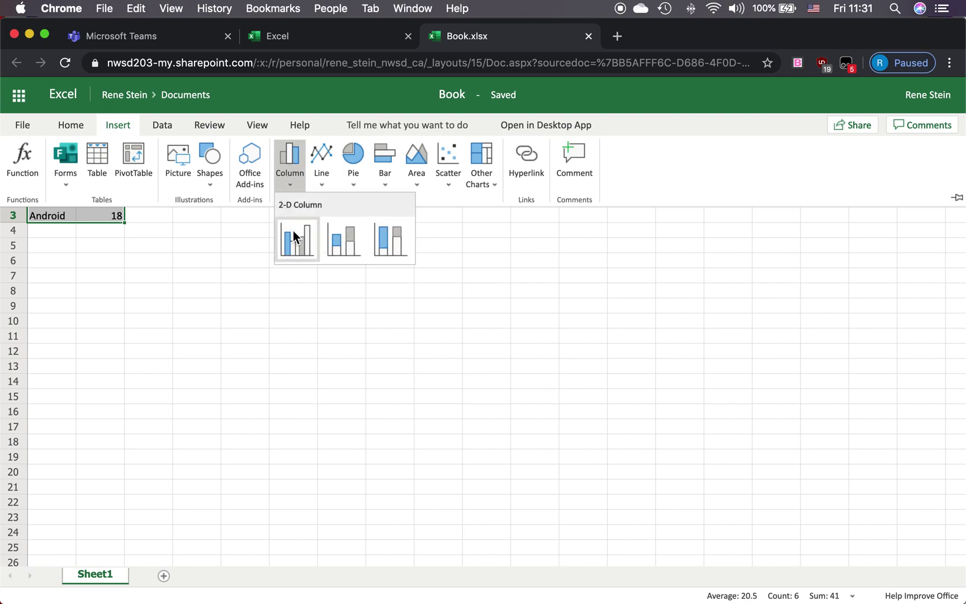
left_click(285, 234)
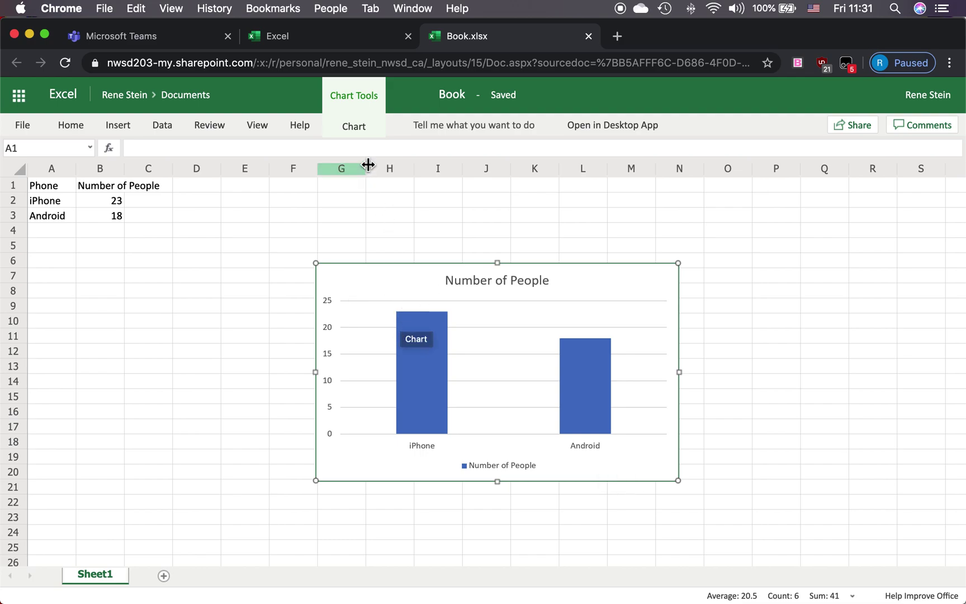
Set the chart title to "The Number of People Who Like Android vs iPhone"
left_click(361, 128)
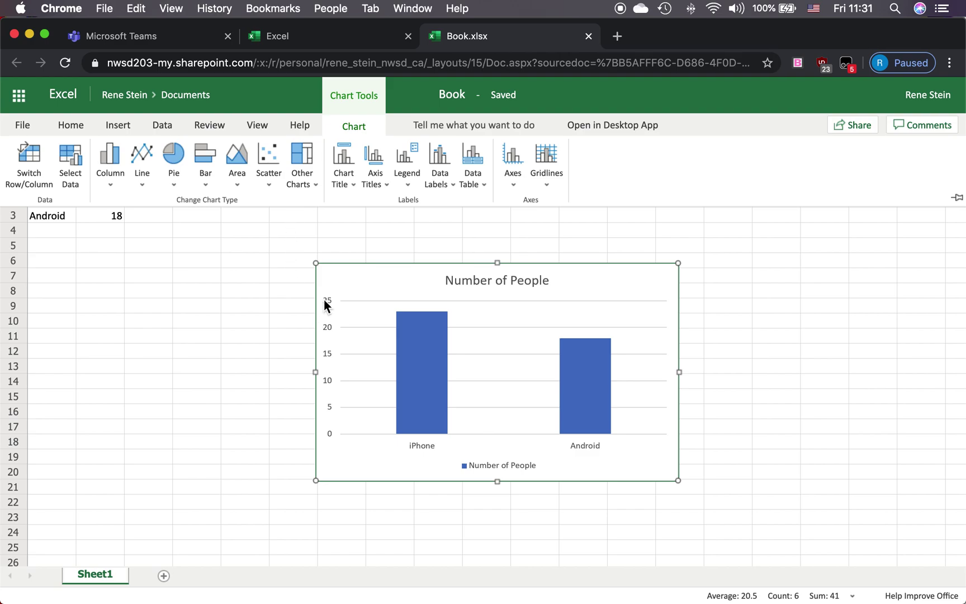
left_click(356, 123)
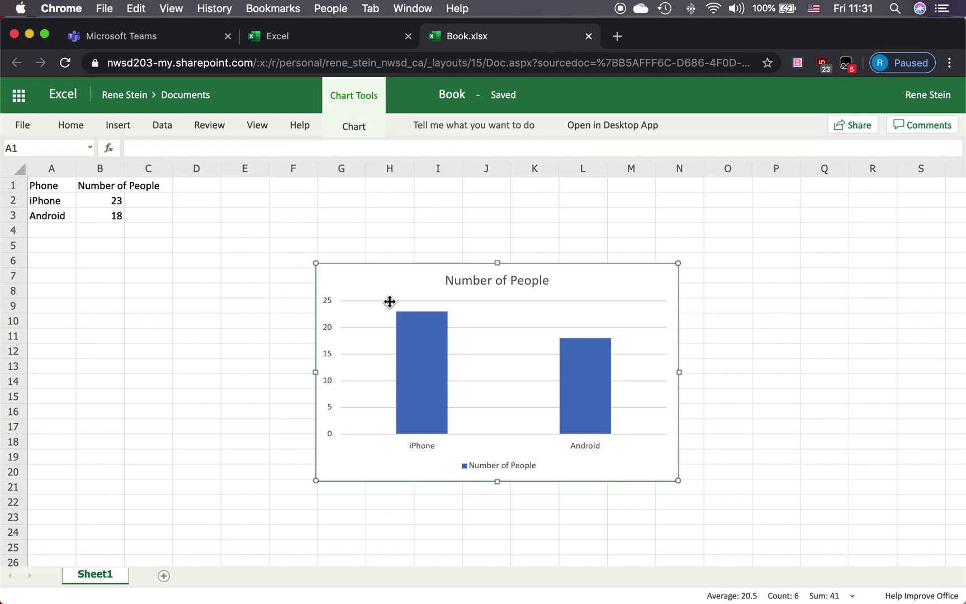
left_click(351, 128)
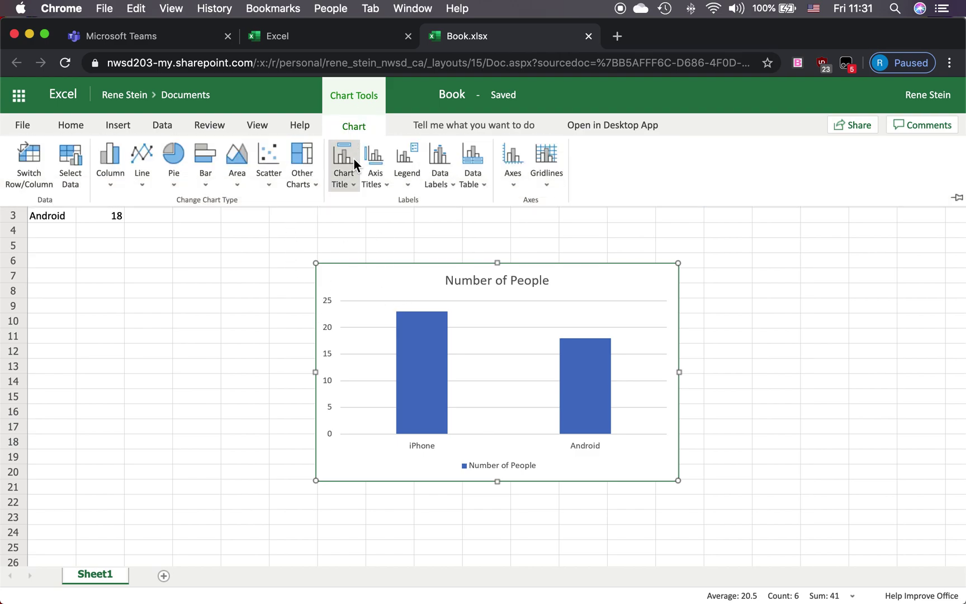
left_click(351, 183)
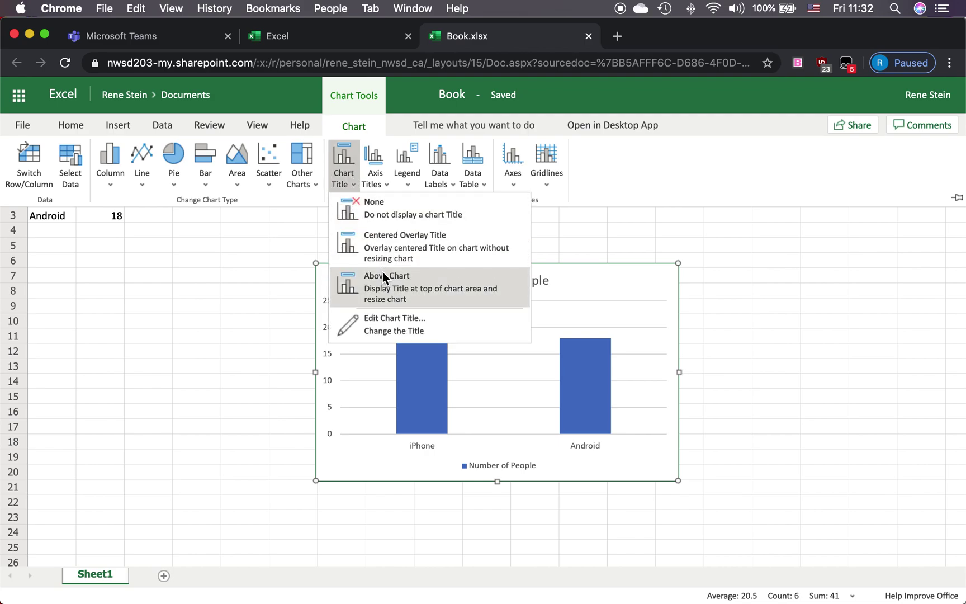
left_click(393, 326)
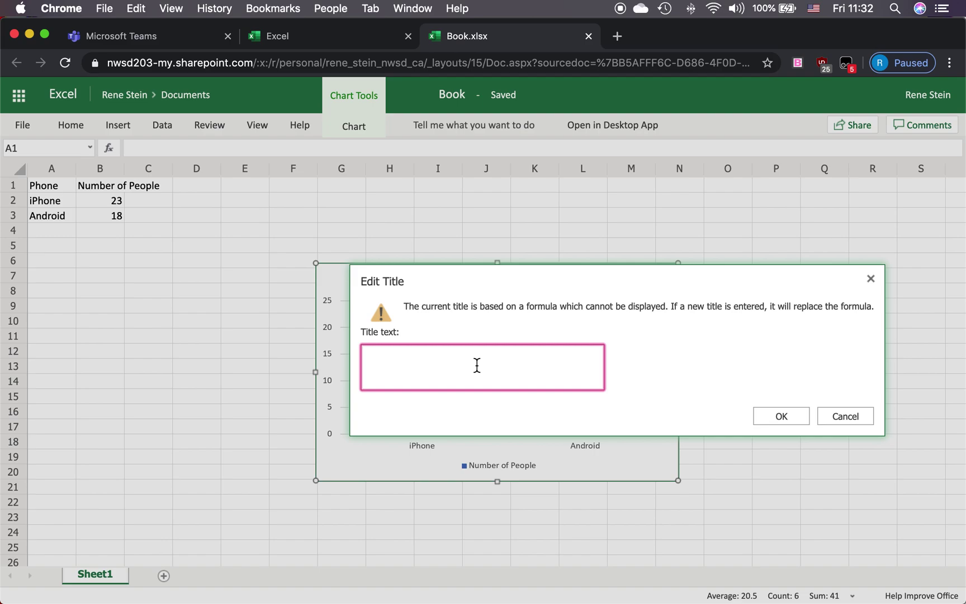
type("The num")
key("BackSpace")
key("BackSpace")
key("BackSpace")
type("Number of People Who ")
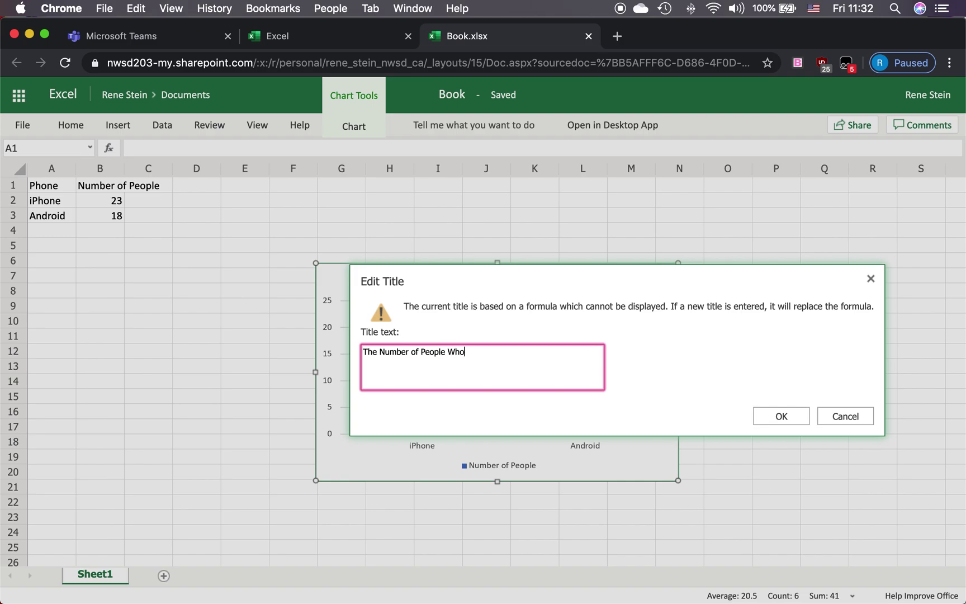
type("Like Android b")
type("s iPhone")
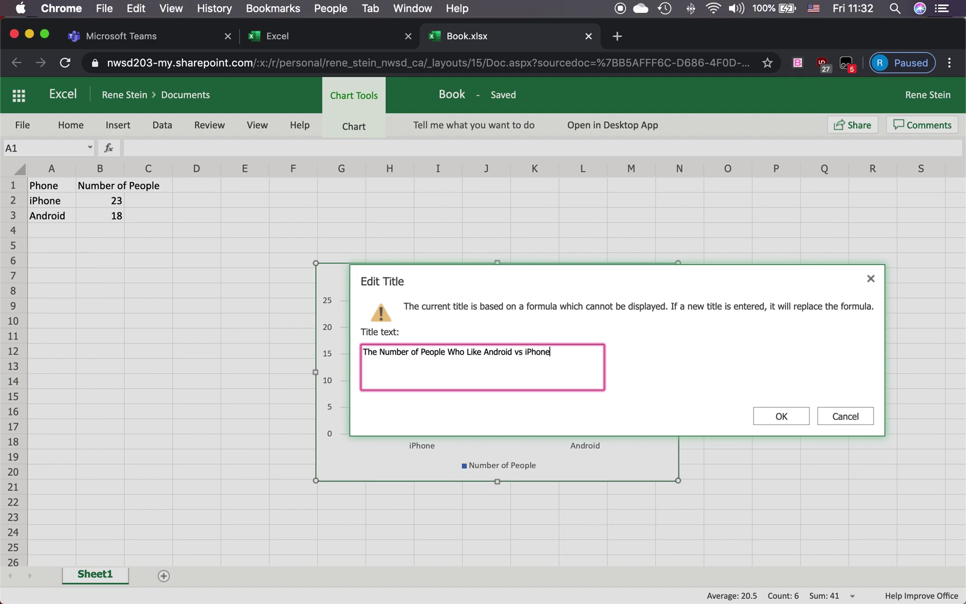
left_click(794, 421)
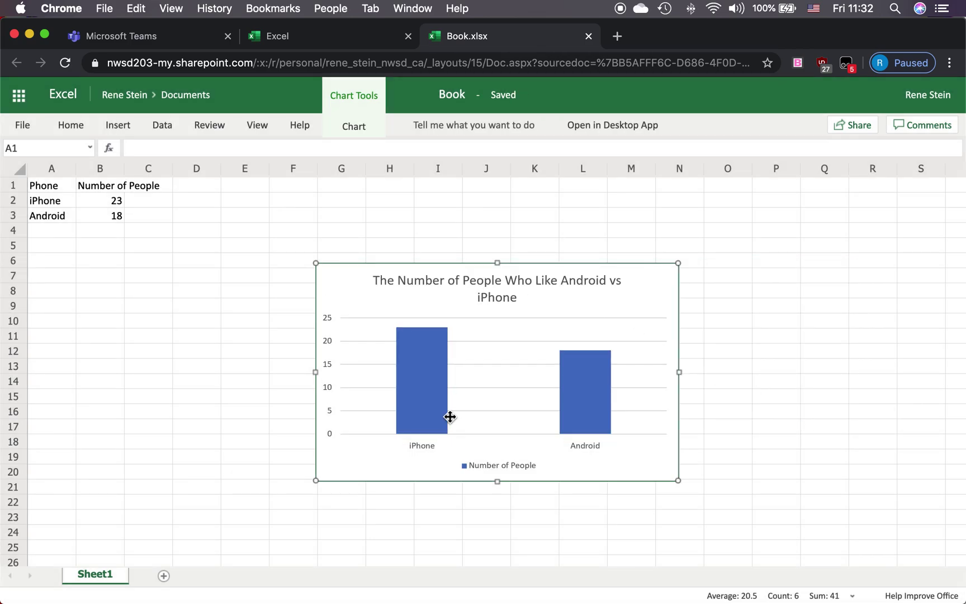
Add a horizontal axis title below the axis reading "Type of Phone"
left_click(348, 125)
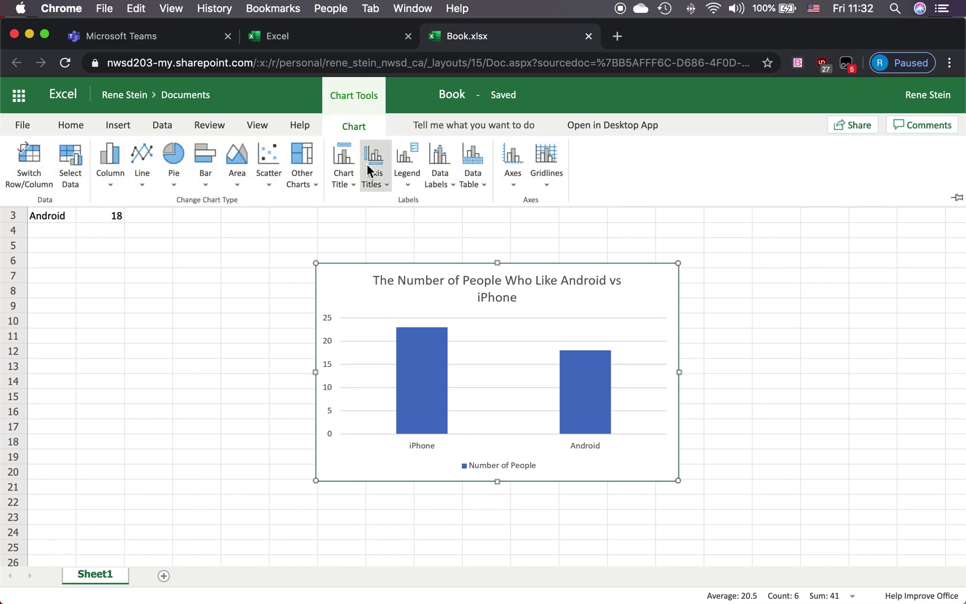
left_click(385, 185)
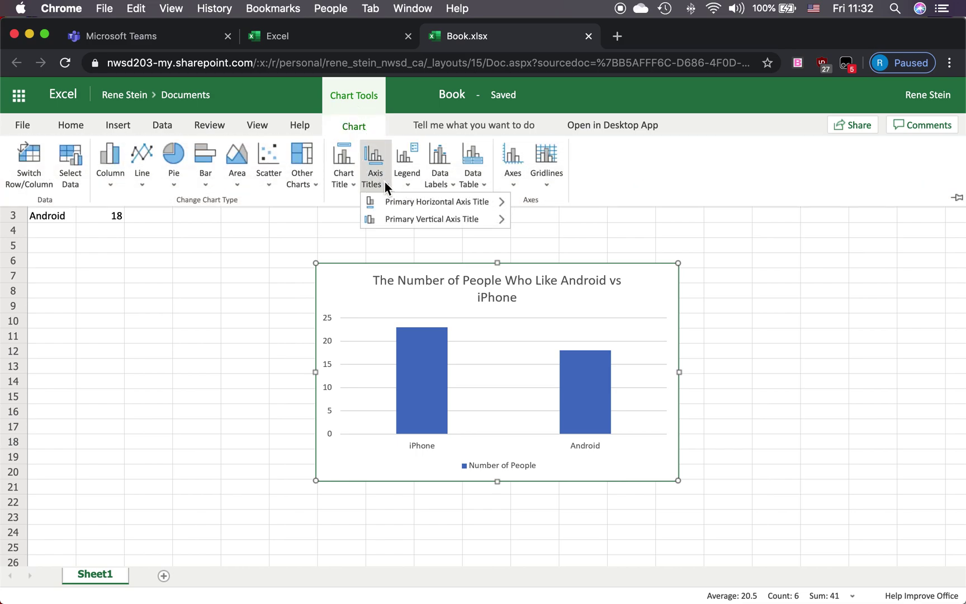
mouse_move(386, 203)
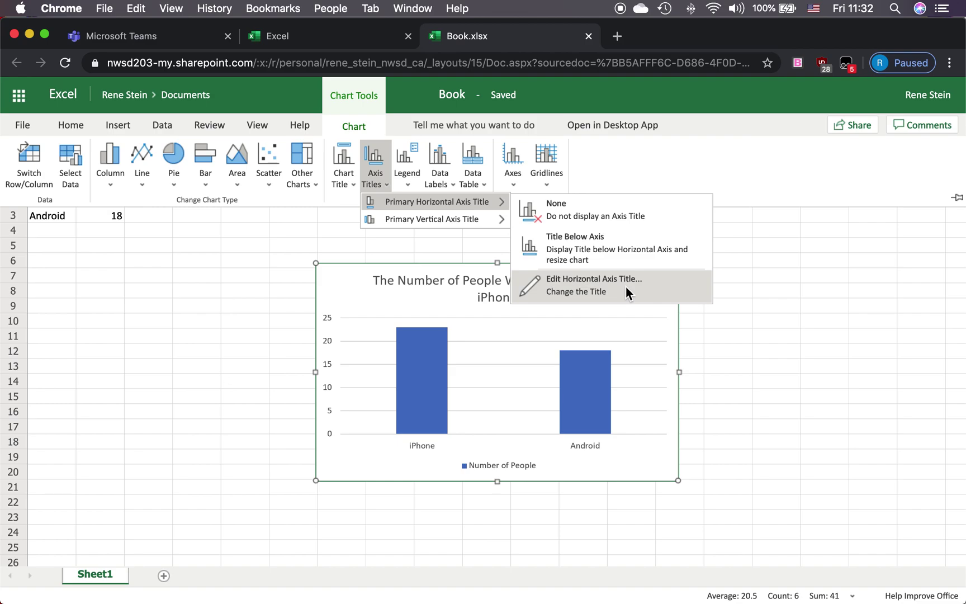
left_click(607, 256)
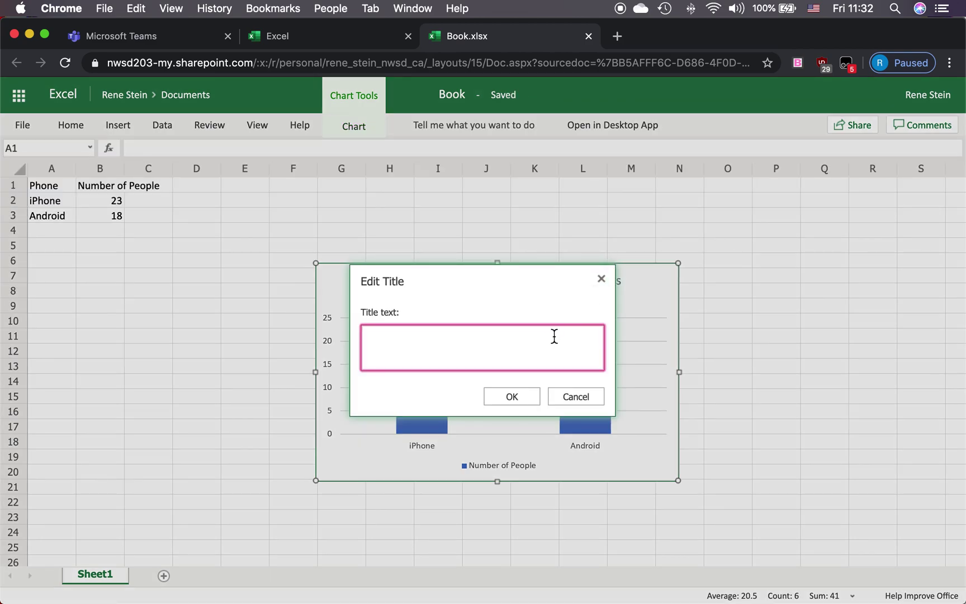
type("Type of Phone")
left_click(499, 394)
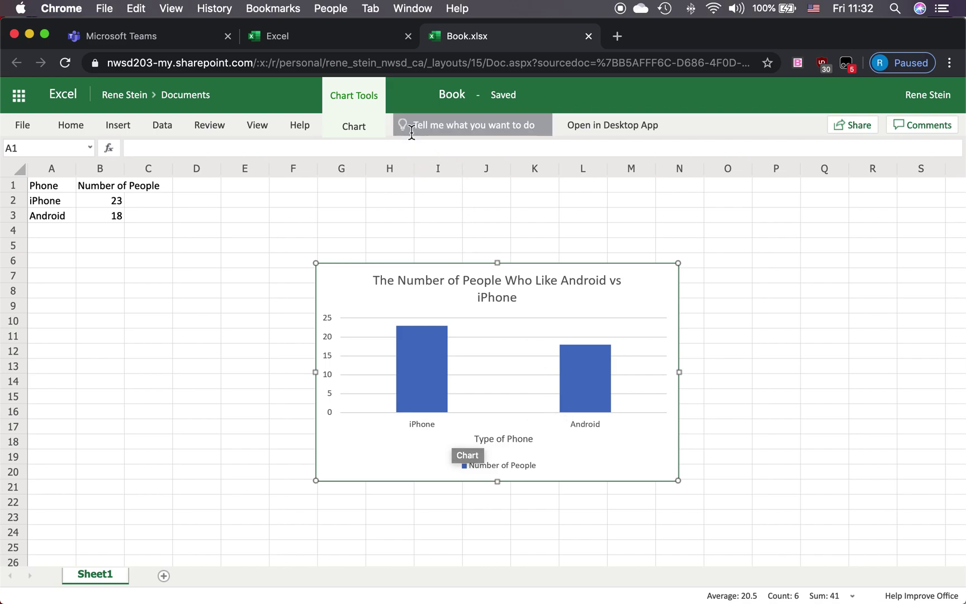
Add a primary vertical axis title with vertical text reading "Number of People"
left_click(356, 132)
left_click(357, 131)
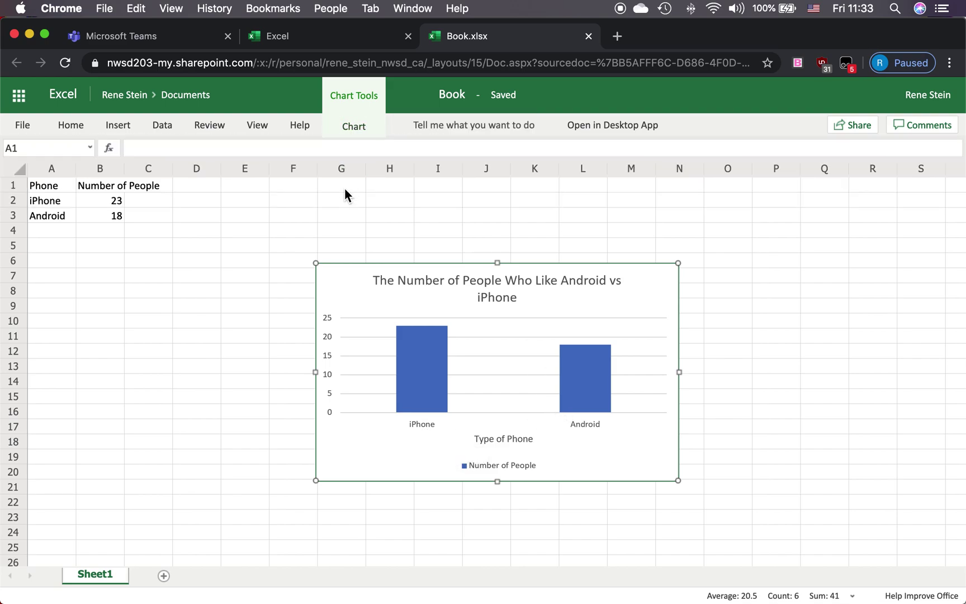
left_click(301, 217)
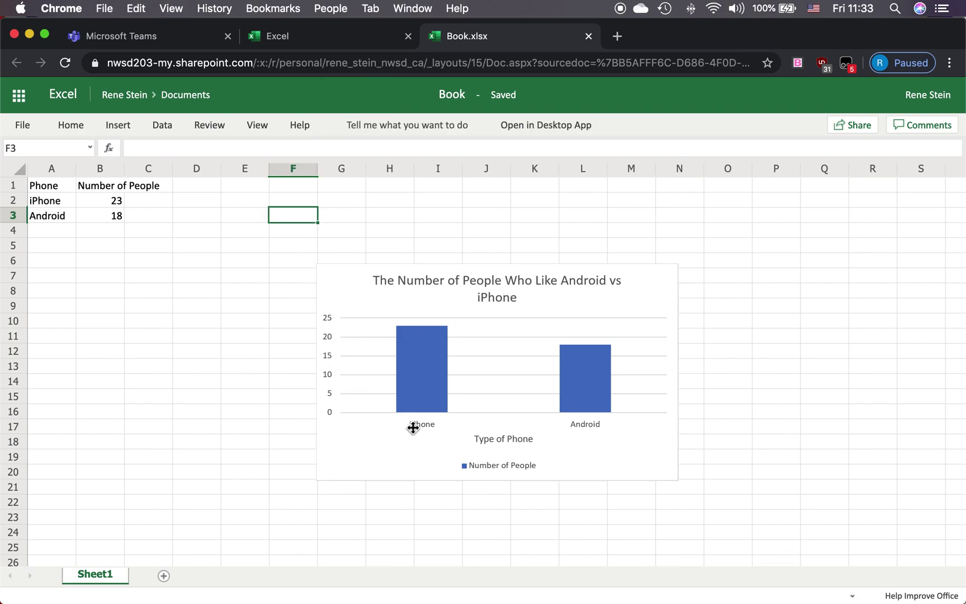
left_click(572, 322)
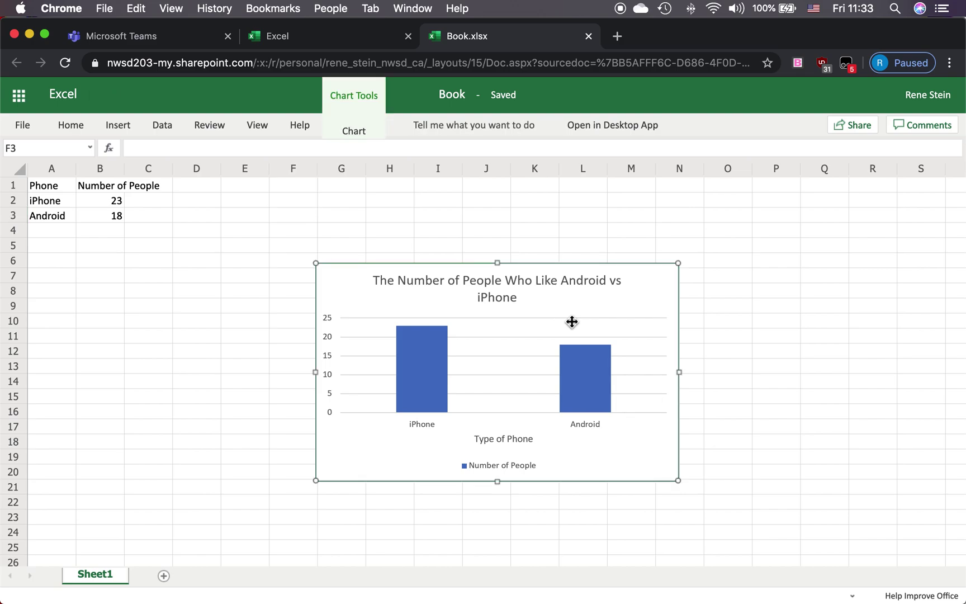
left_click(356, 128)
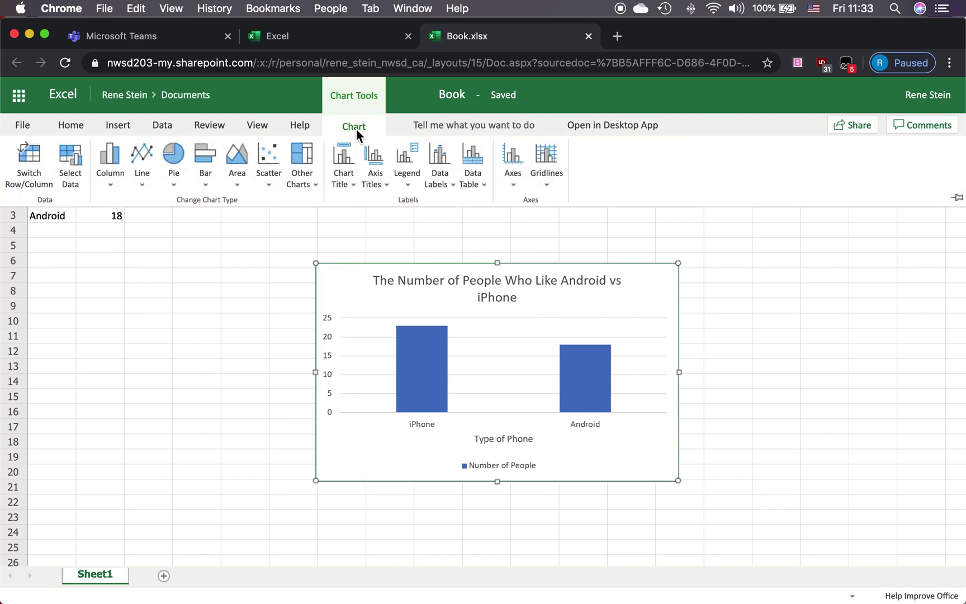
left_click(380, 181)
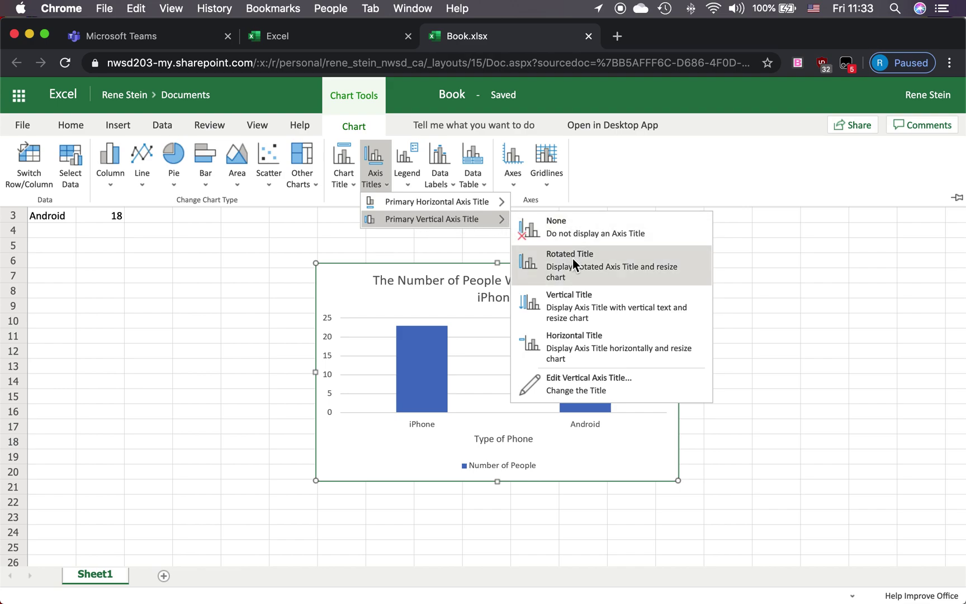
left_click(565, 307)
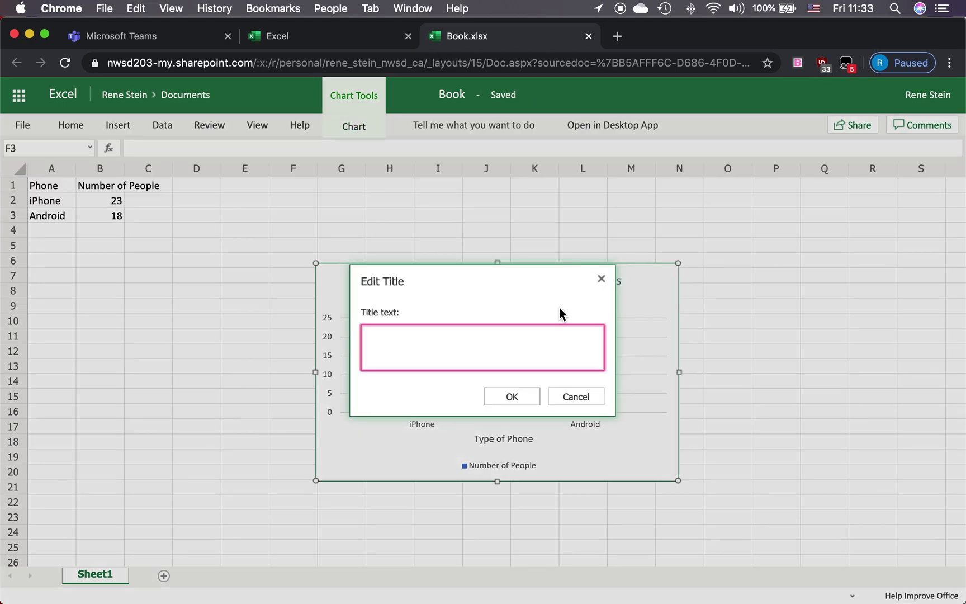
type("Number of People")
left_click(511, 401)
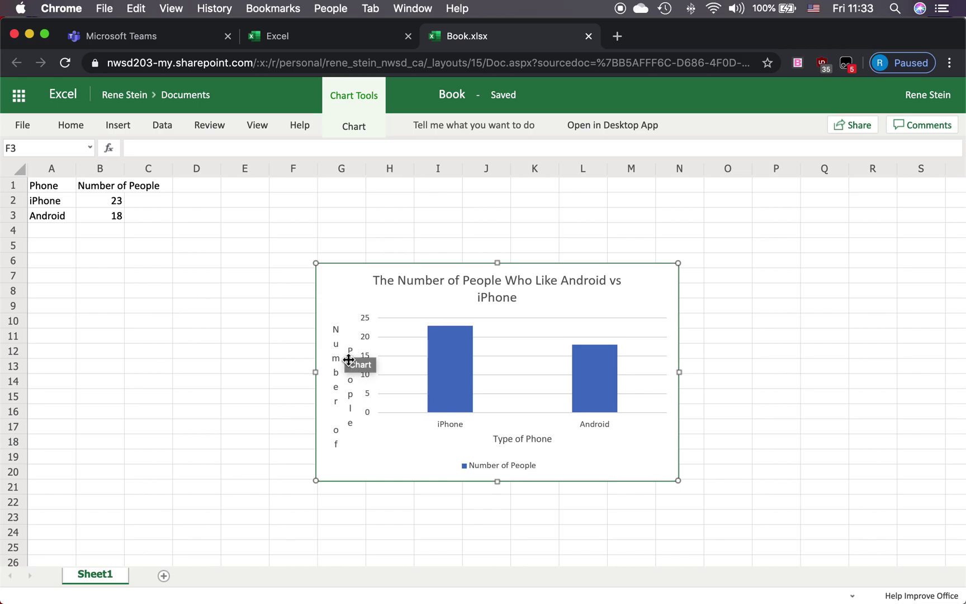
Change the chart's vertical axis title to the rotated title style
left_click(355, 127)
left_click(387, 187)
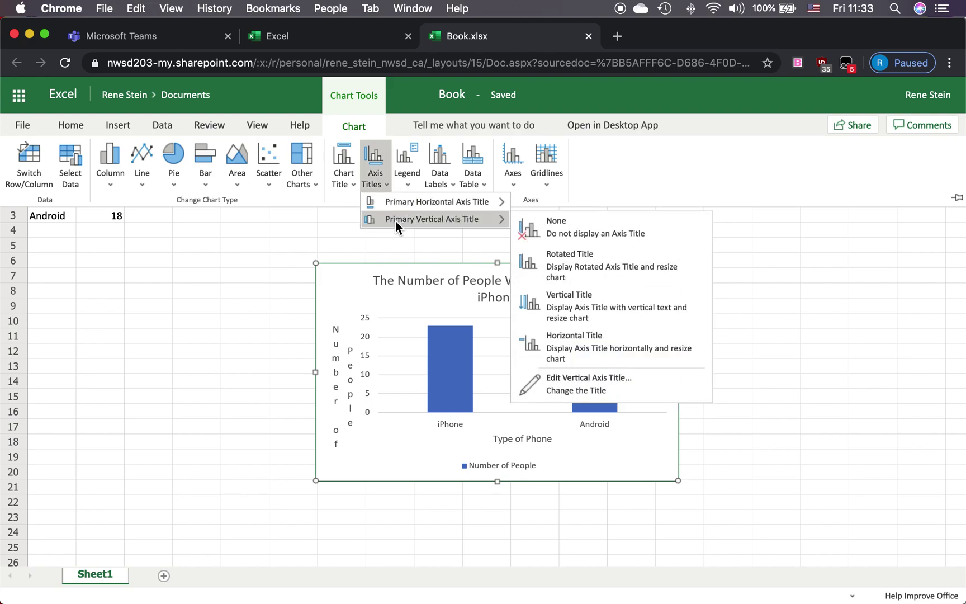
left_click(548, 259)
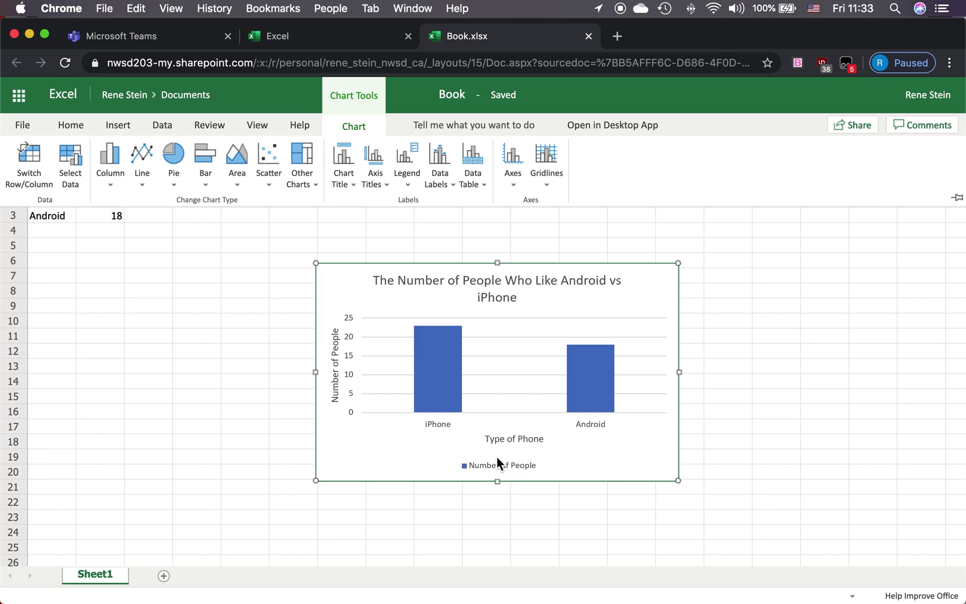
Turn off the chart's legend and move the chart under the data, with its upper edge in row 6 near column B
left_click(405, 182)
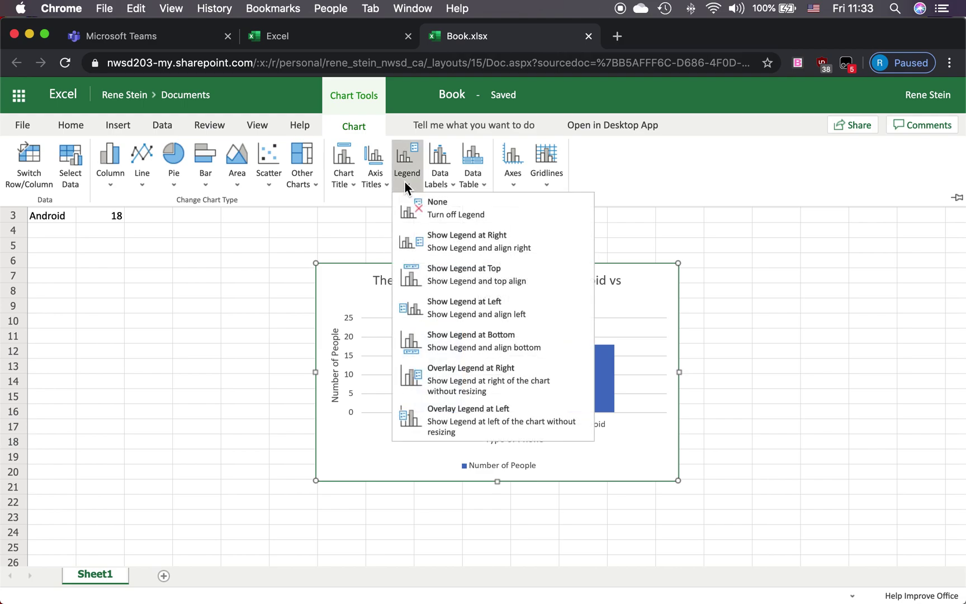
left_click(423, 212)
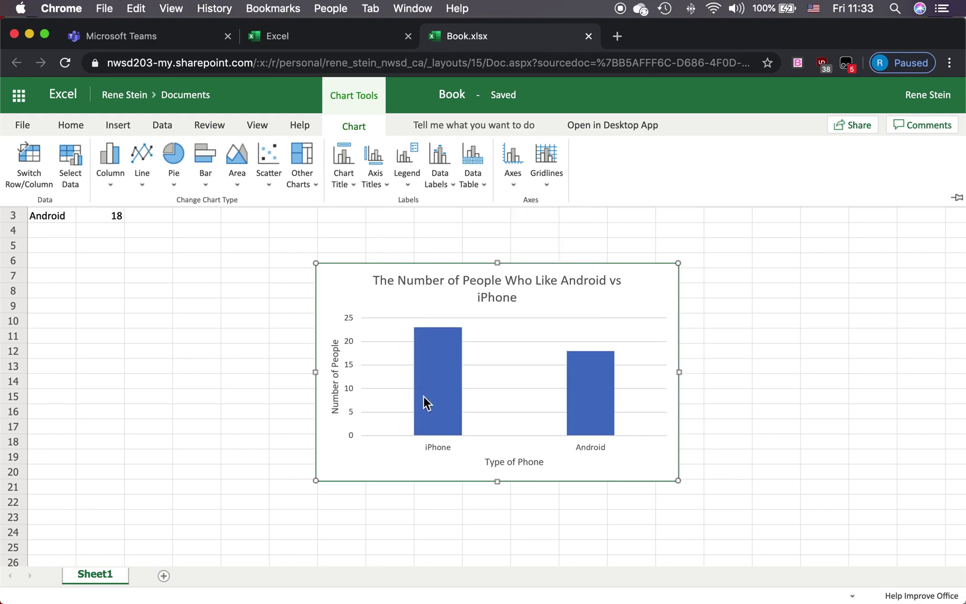
left_click(157, 278)
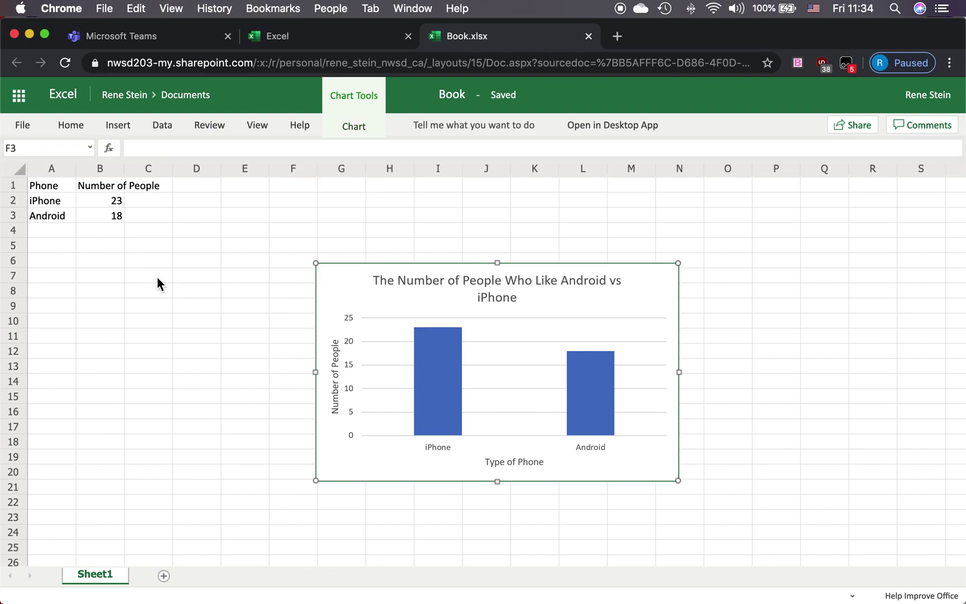
left_click_drag(432, 390, 184, 384)
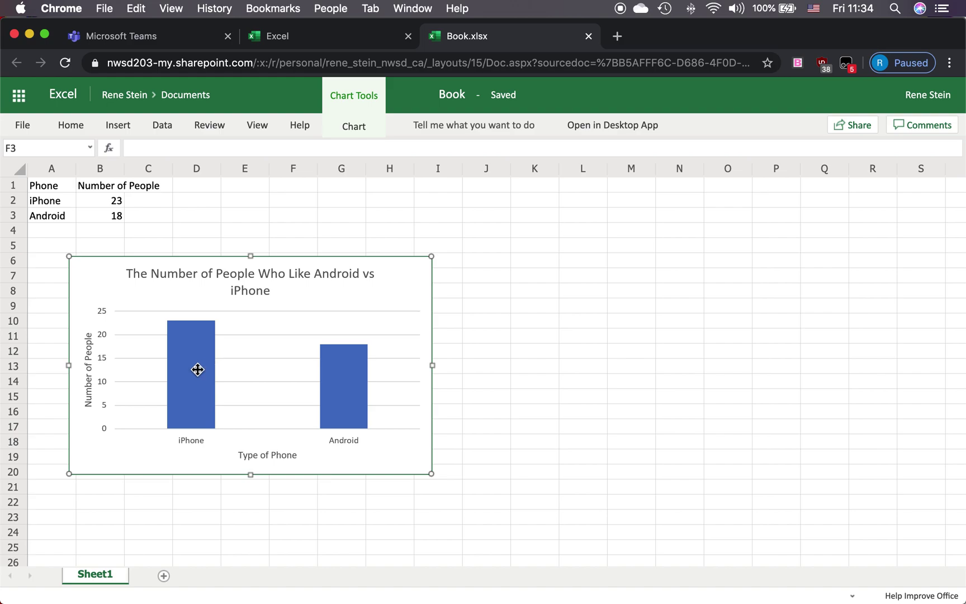
left_click(455, 395)
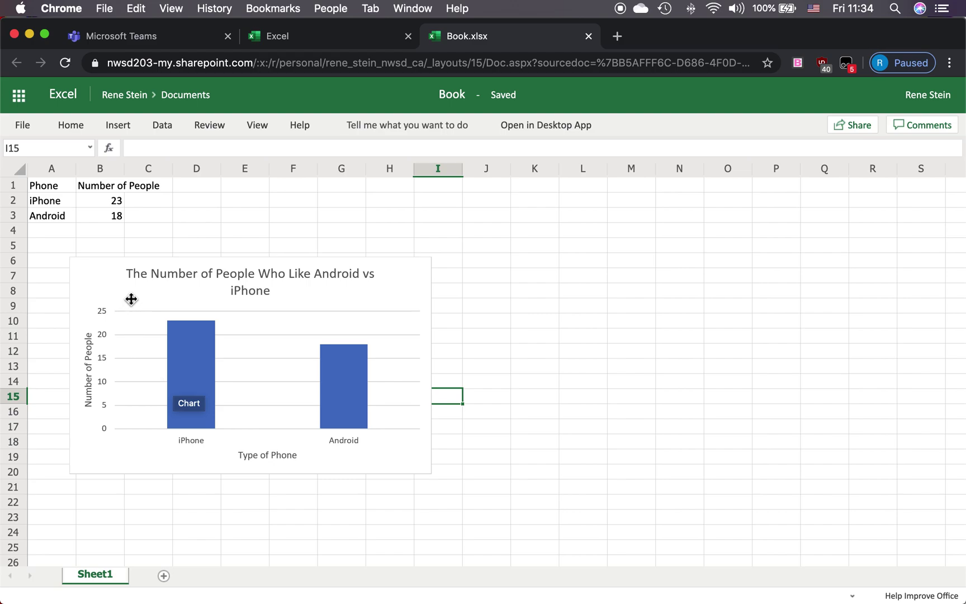
Try the stacked column and 2-D line chart types on the chart, and return it to clustered column
left_click(307, 372)
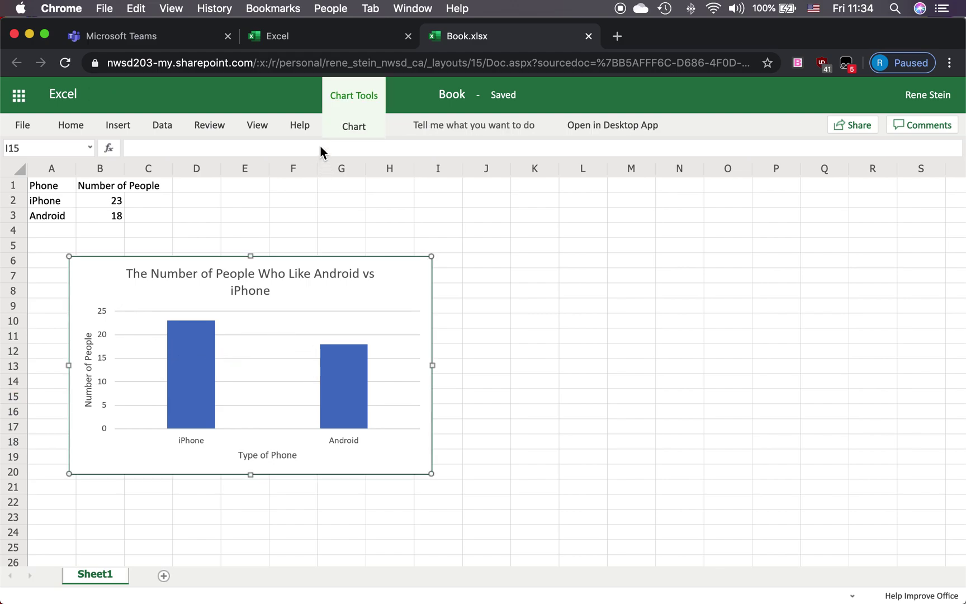
left_click(357, 127)
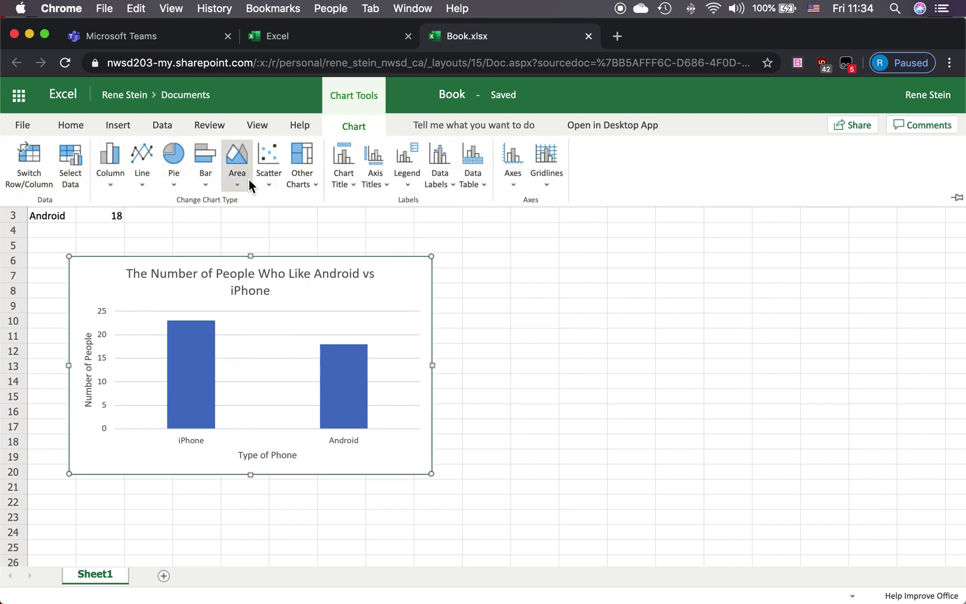
left_click(110, 187)
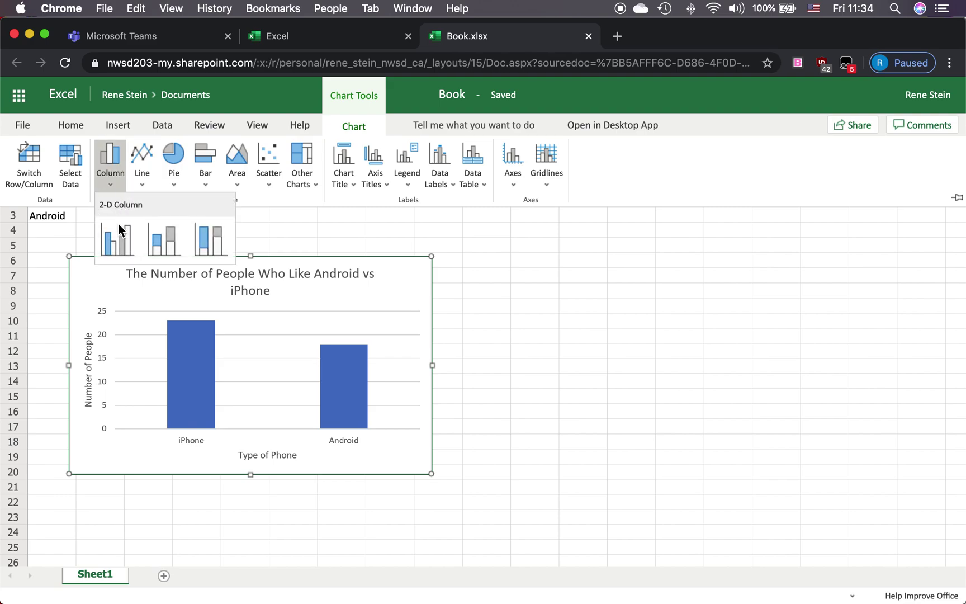
left_click(168, 249)
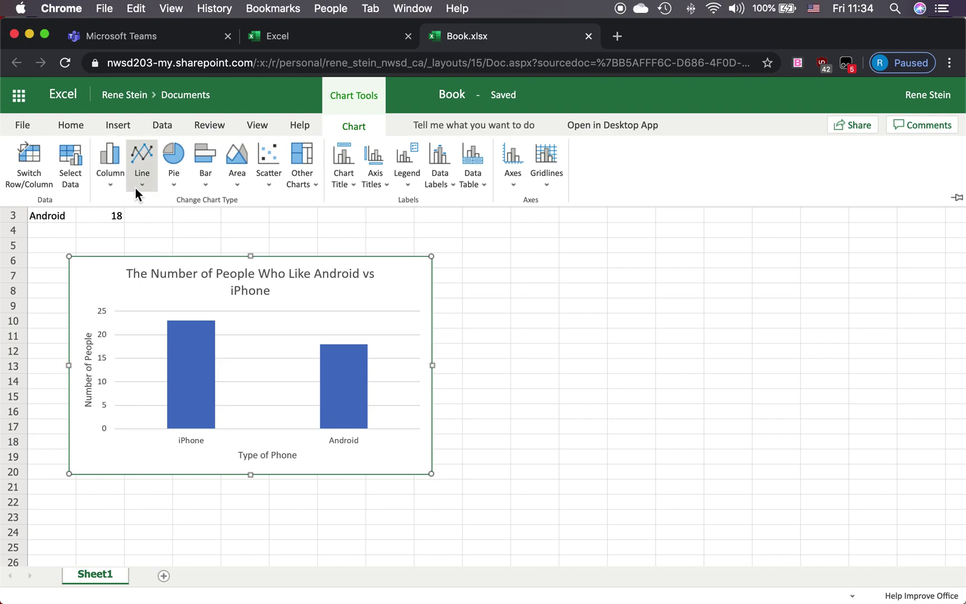
left_click(136, 188)
left_click(147, 240)
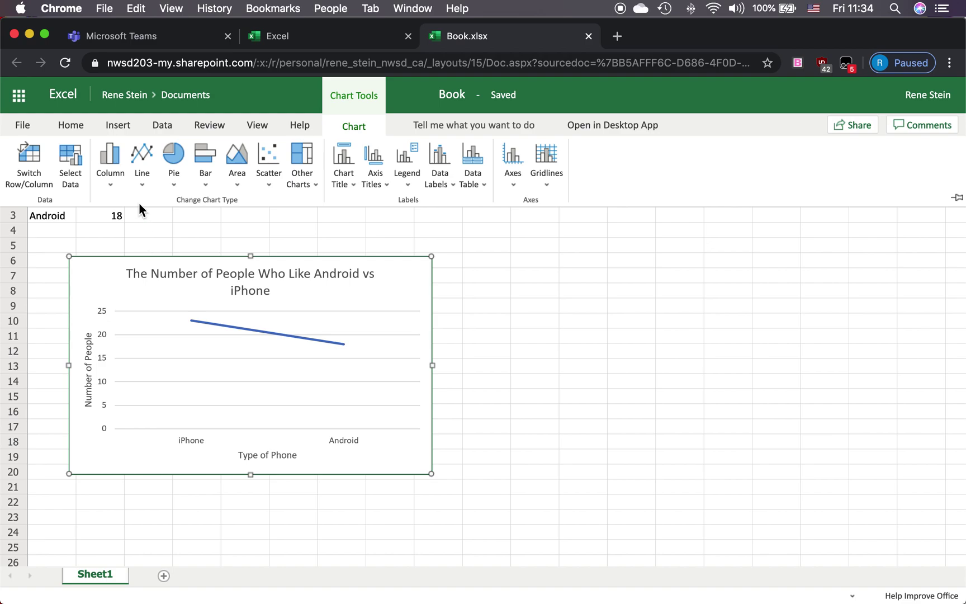
left_click(112, 185)
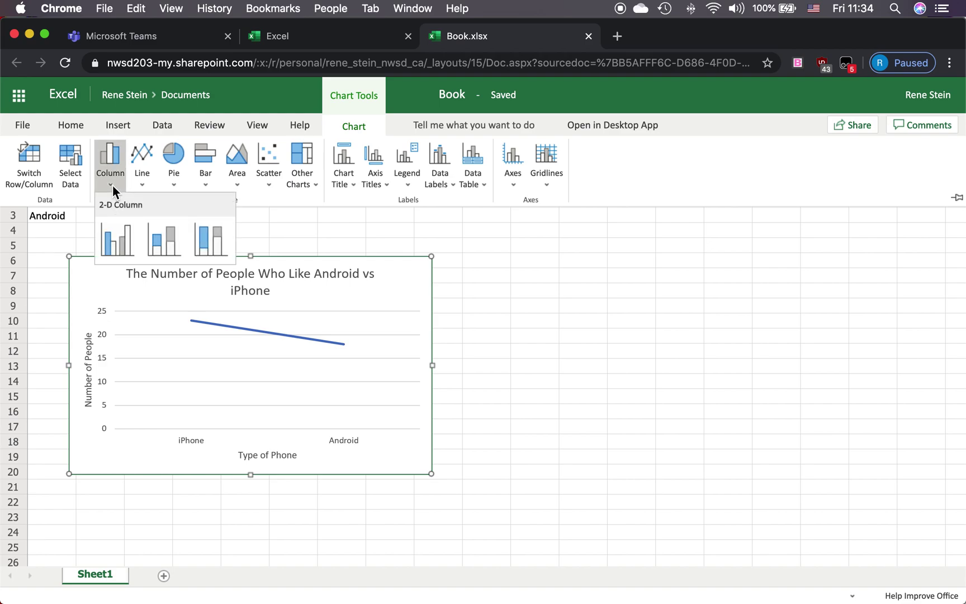
left_click(113, 239)
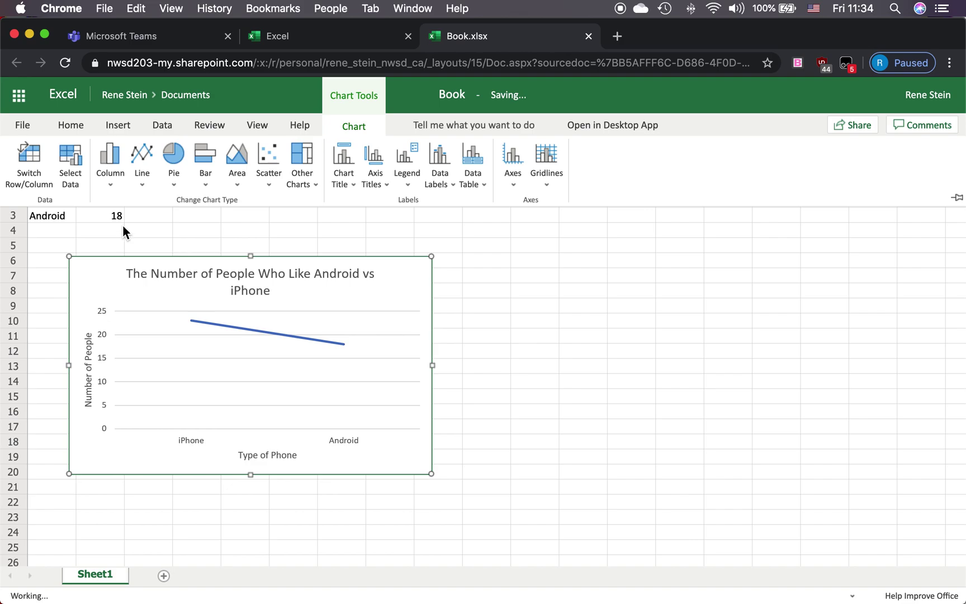
Try the 2-D clustered bar type on the chart and switch back to 2-D clustered column
left_click(204, 180)
left_click(209, 238)
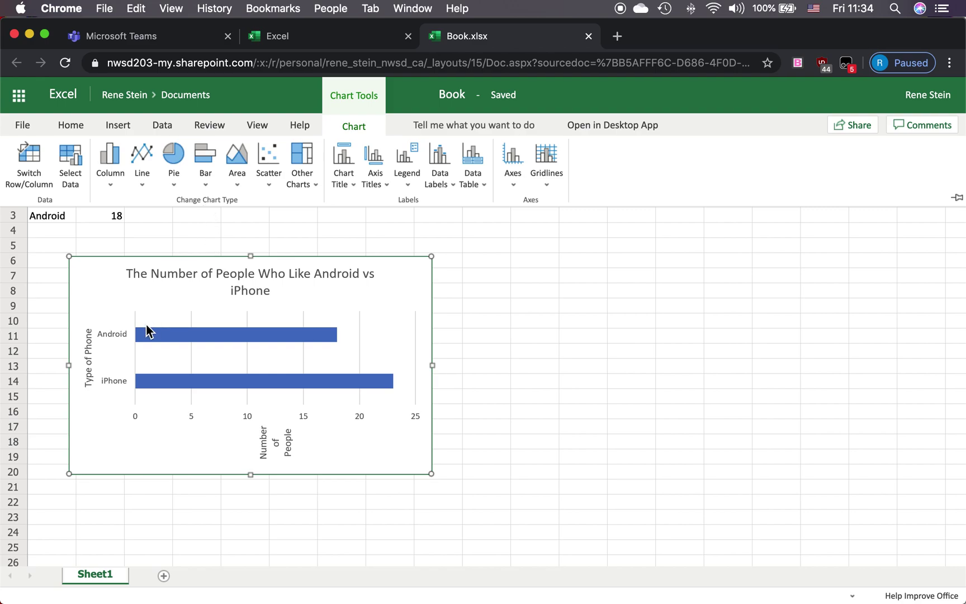
left_click(110, 188)
left_click(111, 236)
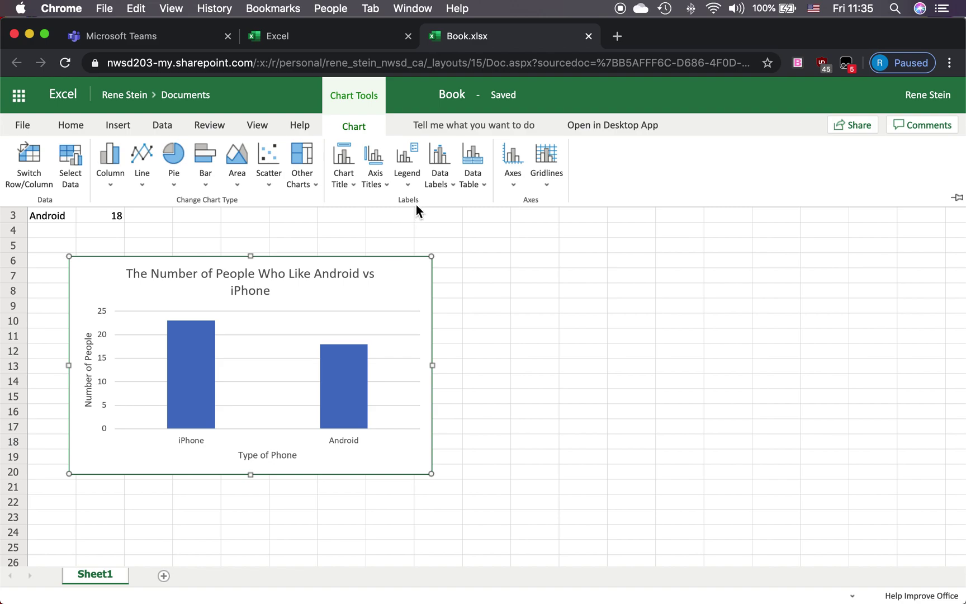
left_click(513, 185)
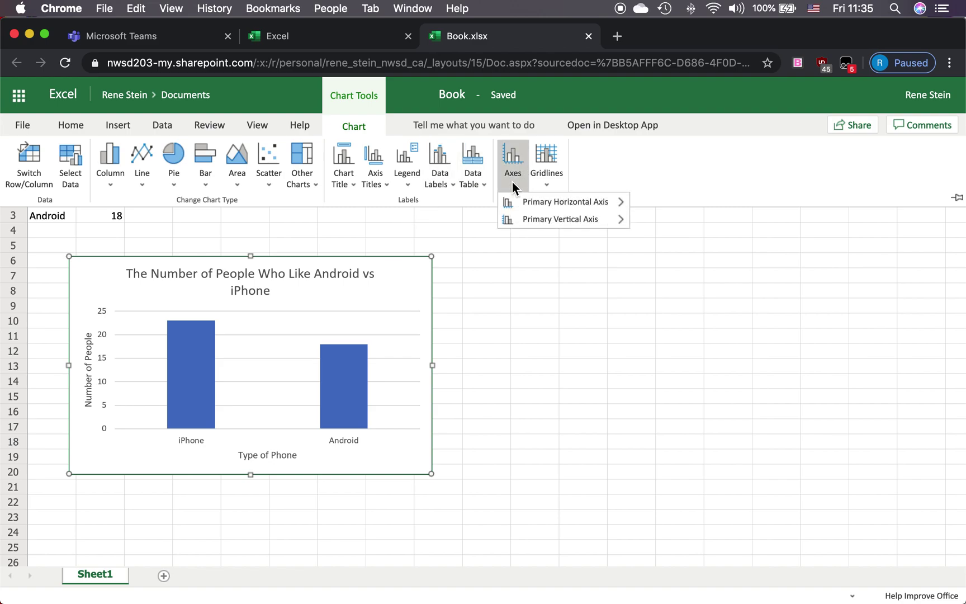
left_click(513, 182)
left_click(541, 179)
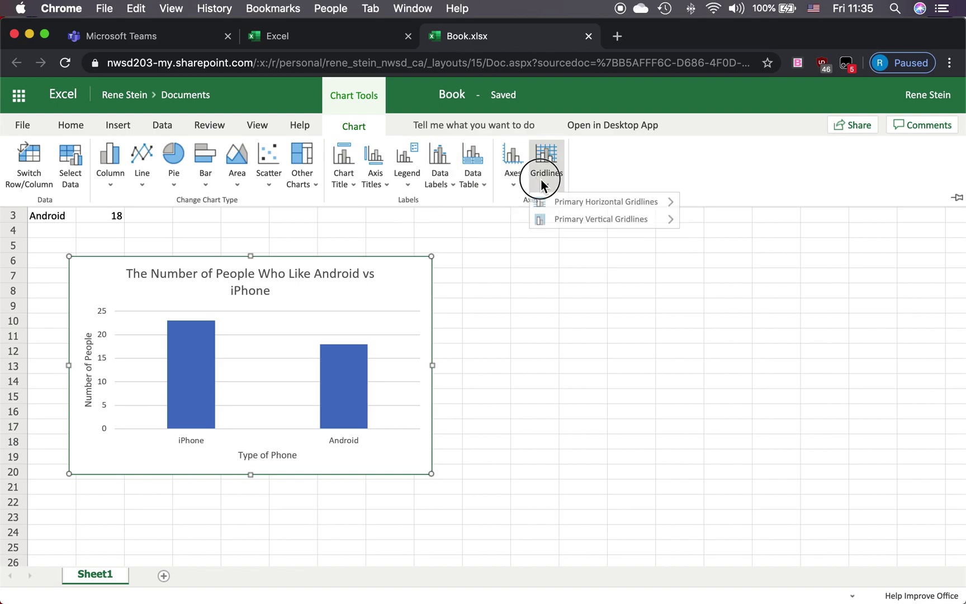
left_click(541, 181)
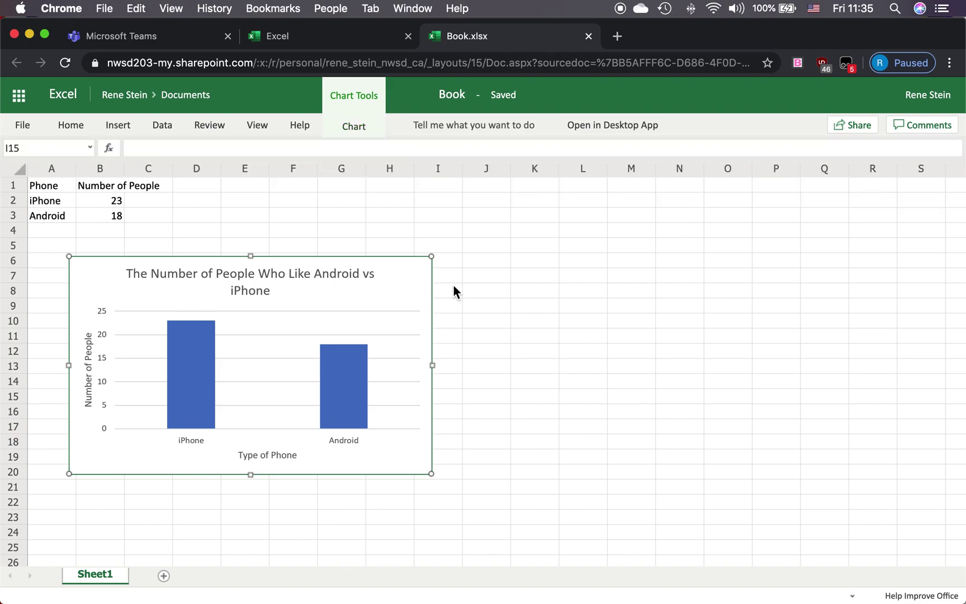
Move the chart so its upper-left corner sits at about cell A5, and deselect it
left_click_drag(358, 386, 317, 388)
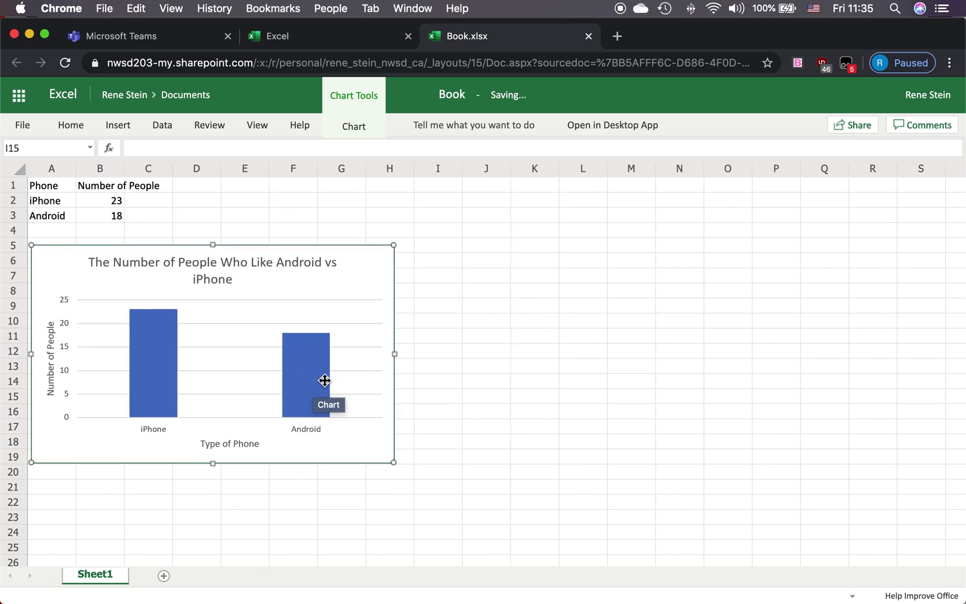
left_click(443, 250)
Enter the second table's headers Phone, Number of Adults and Number of Teenagers in cells J1 to L1
left_click(491, 186)
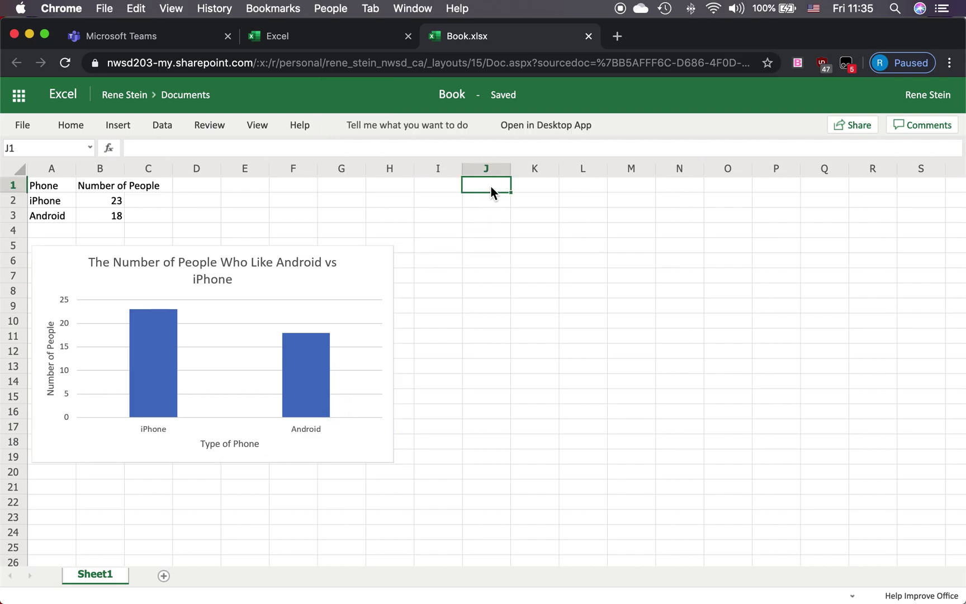
type("Phone")
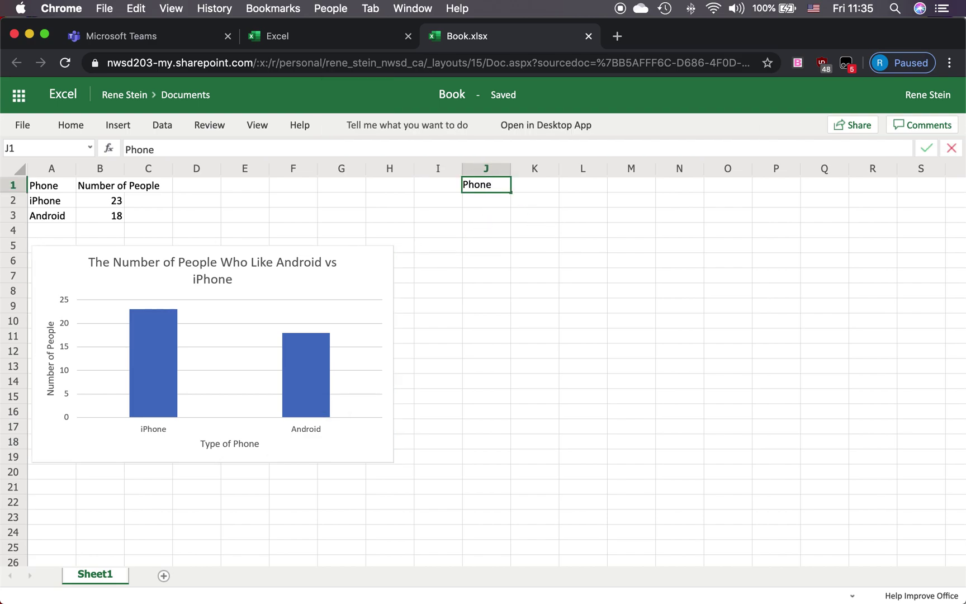
key("Tab")
type("Number")
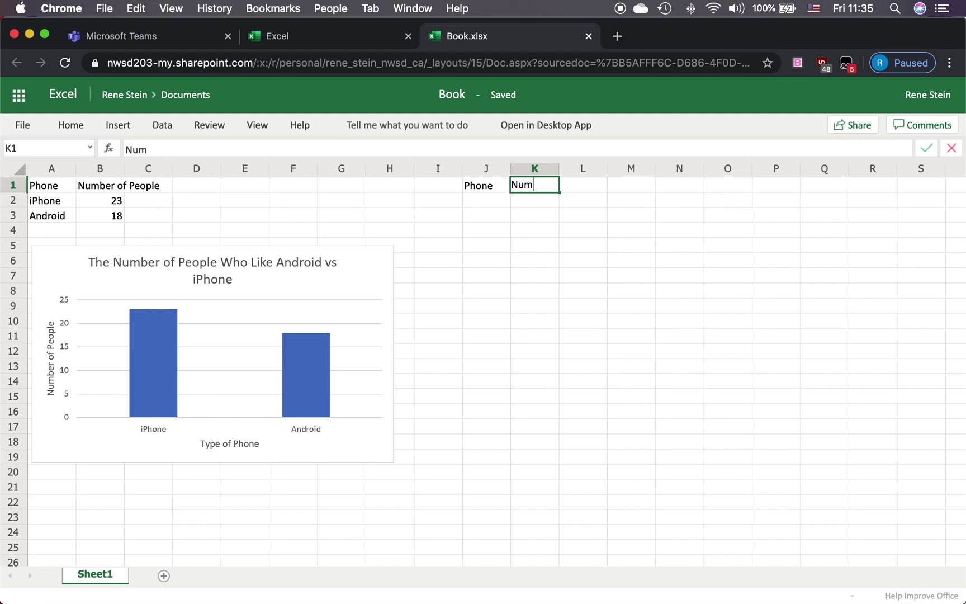
key("BackSpace")
key("BackSpace")
key("BackSpace")
type("ber of Adults")
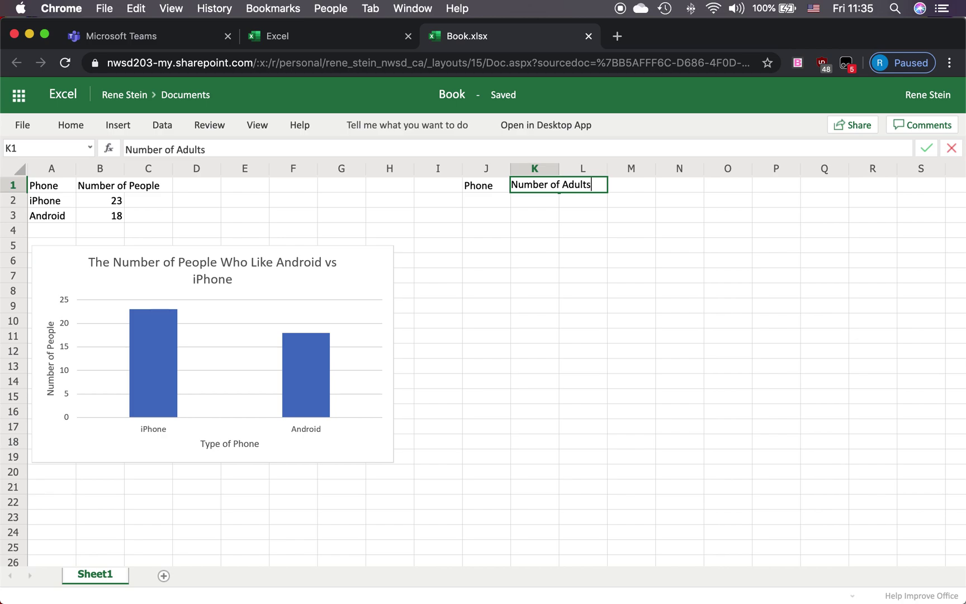
key("Tab")
type("N")
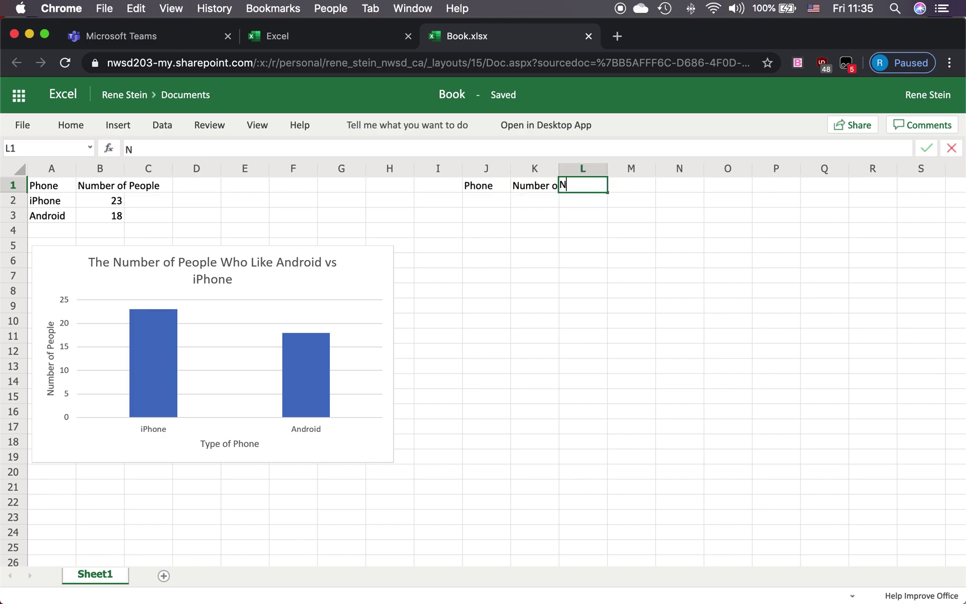
type("umber of Teenagers")
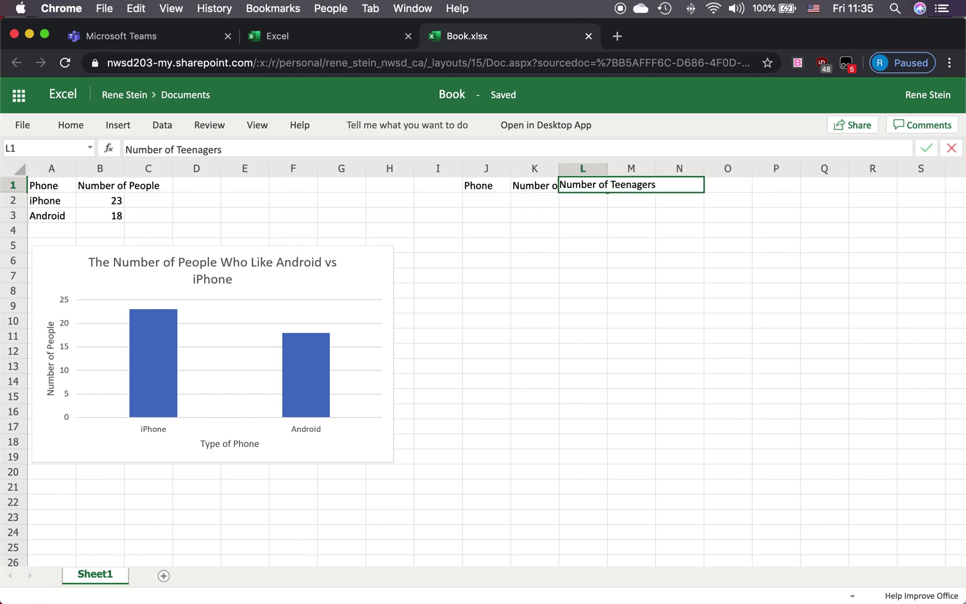
key("Tab")
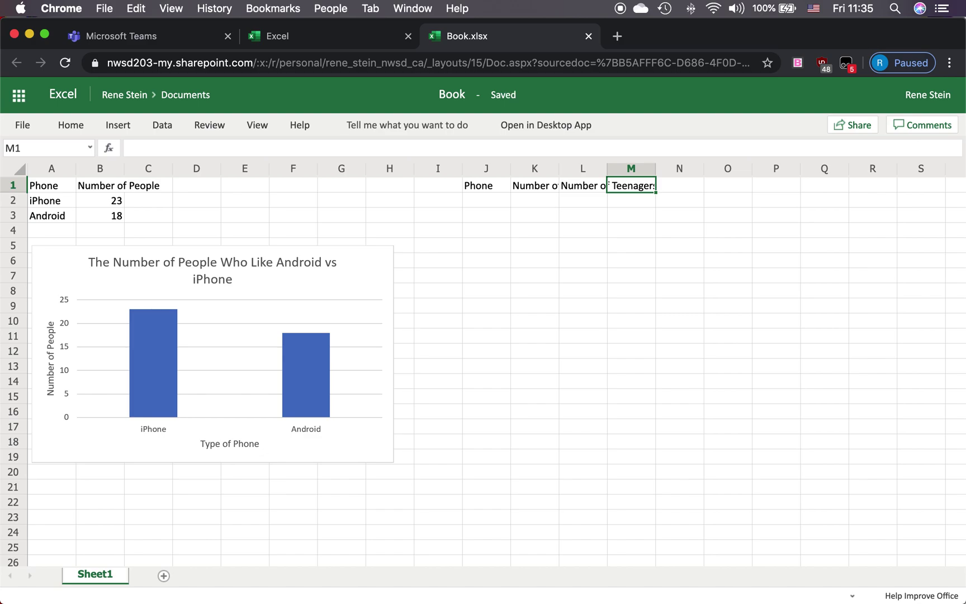
Enter the row labels iPhone and Android in cells J2 and J3
left_click(479, 201)
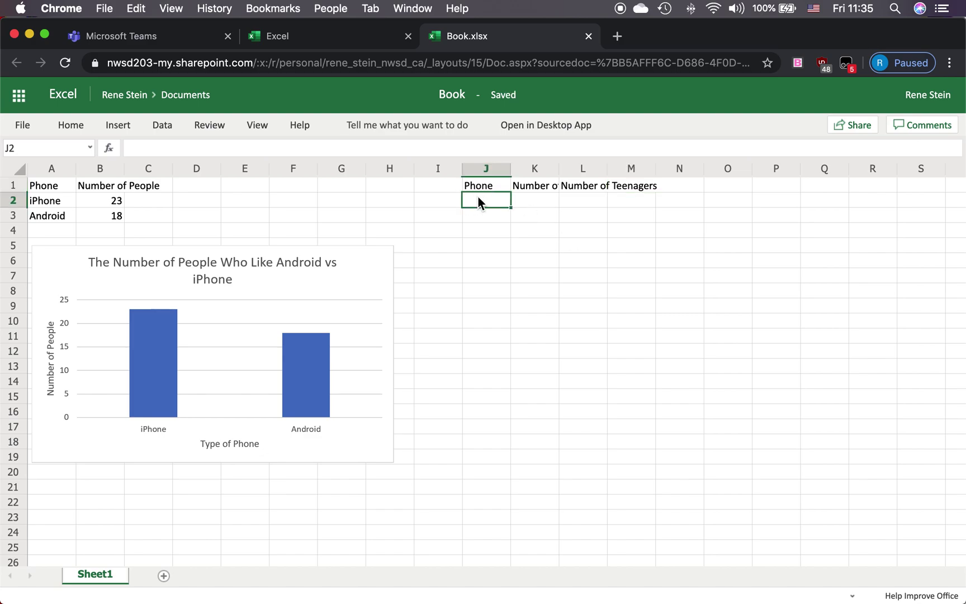
type("iPhone")
key("Return")
type("Andrwo")
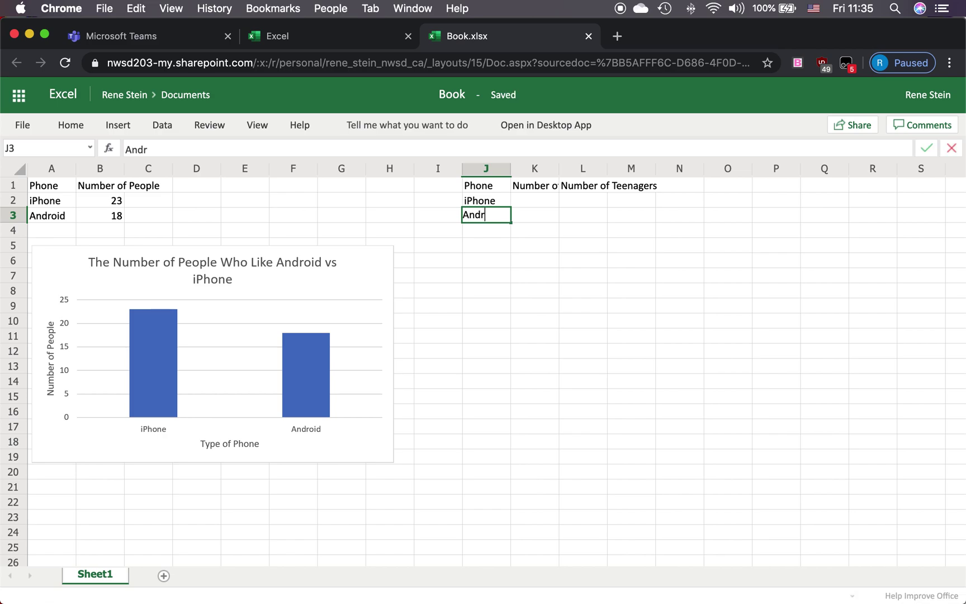
key("BackSpace")
key("BackSpace")
type("oid")
key("Tab")
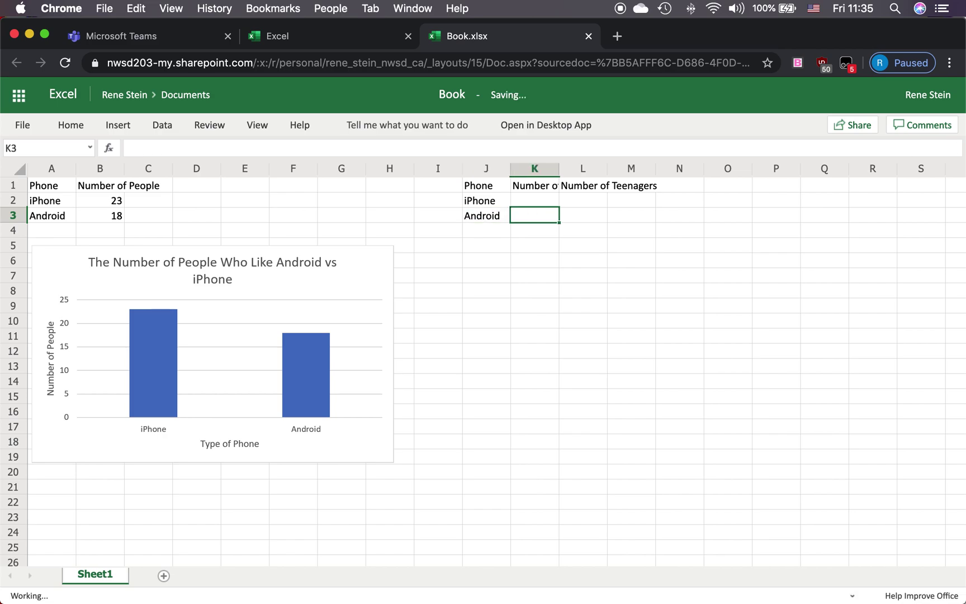
Check the data photo in Preview and enter the teenager counts in Excel, 17 for iPhone in L2 and 8 for Android in L3
left_click(509, 199)
left_click(518, 199)
key("super+Tab")
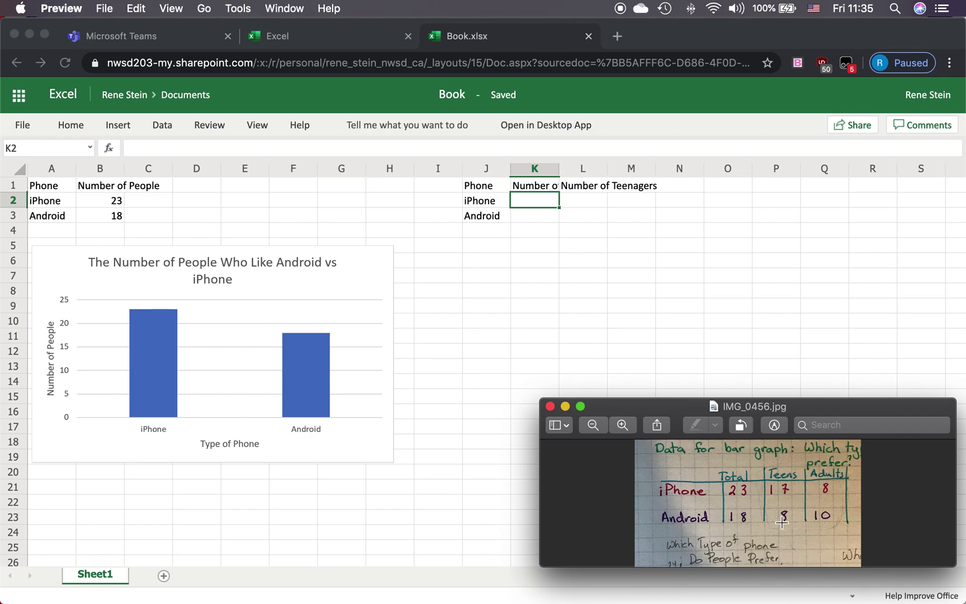
left_click(624, 190)
left_click(597, 199)
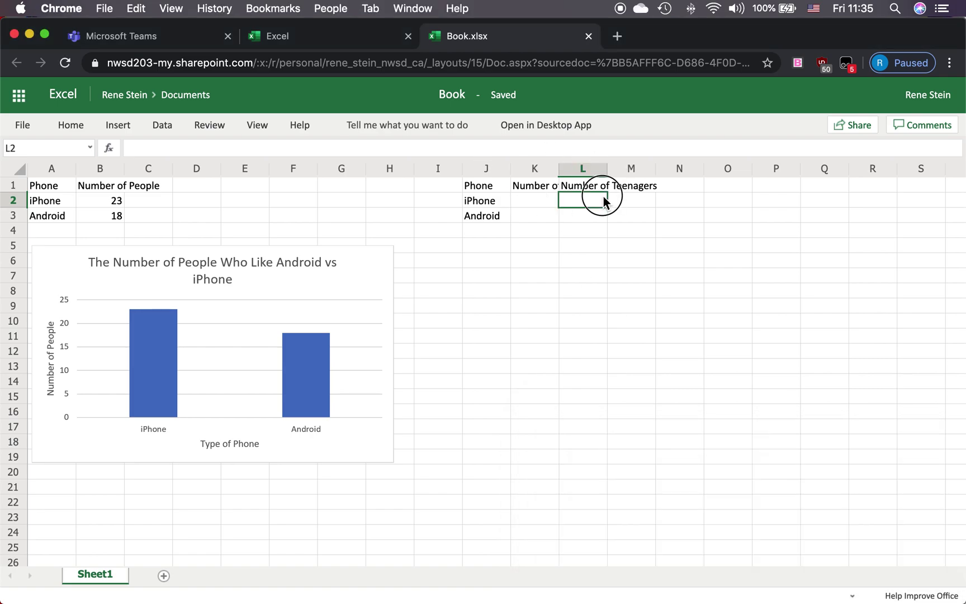
left_click(574, 191)
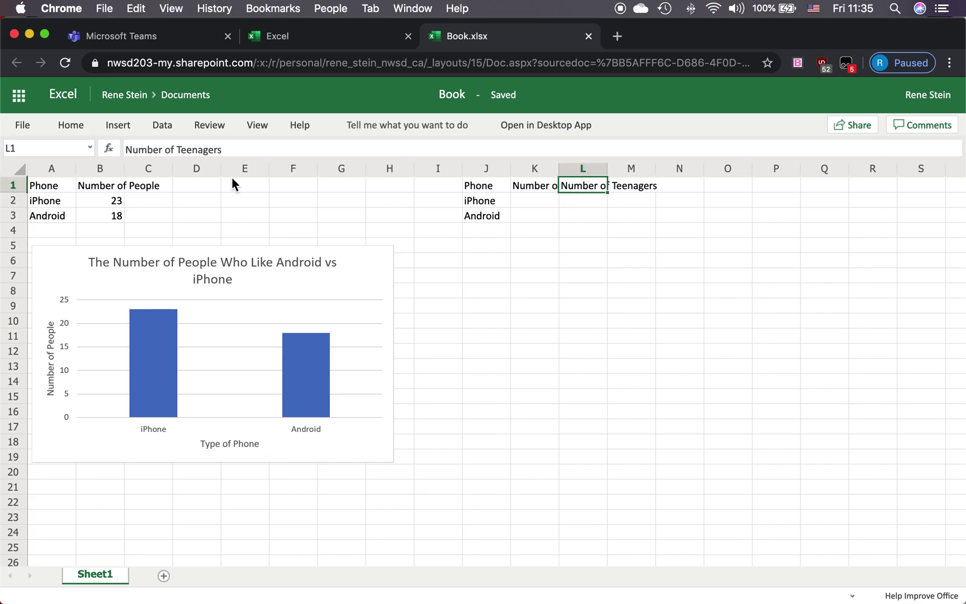
left_click(575, 203)
key("super+Tab")
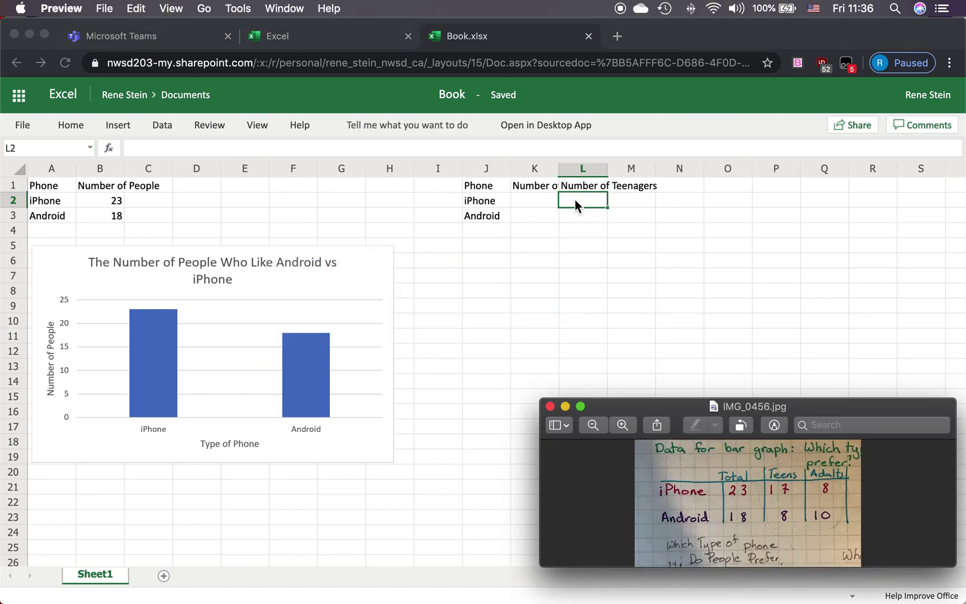
key("super+Tab")
type("17")
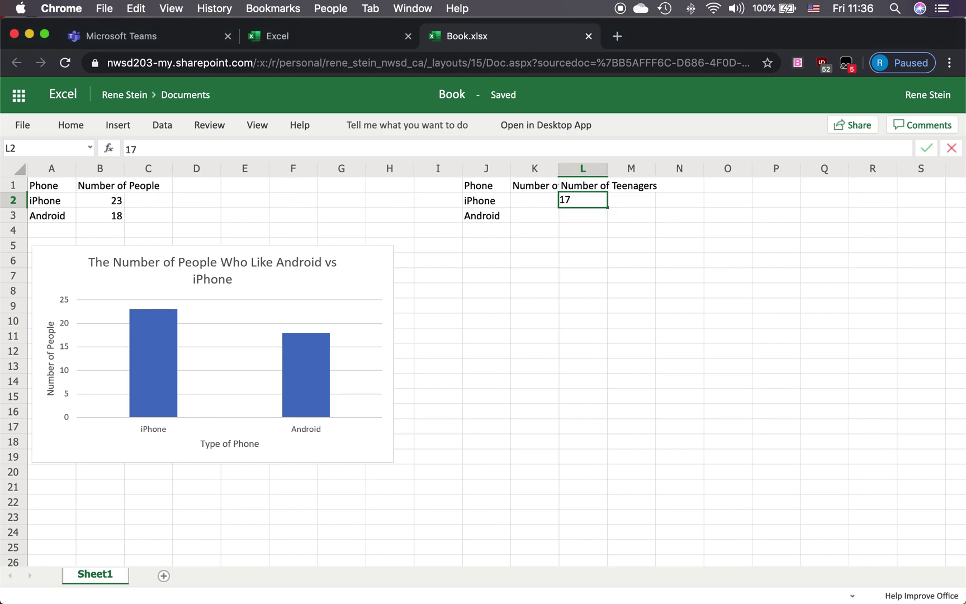
key("Return")
type("8")
key("Return")
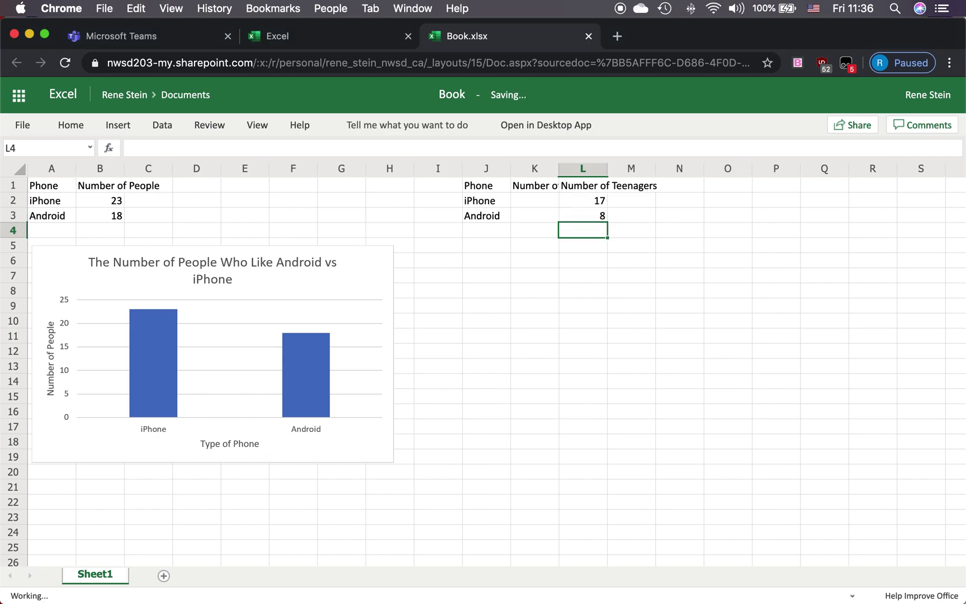
Check the data photo in Preview again and enter the adult counts in Excel, 8 for iPhone in K2 and 10 for Android in K3
key("Left")
key("Up")
key("Up")
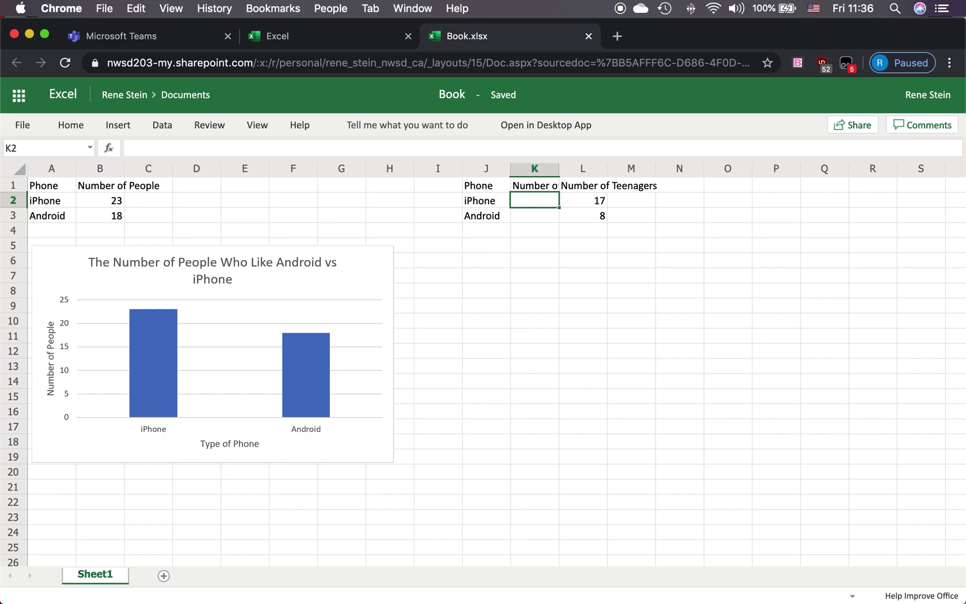
key("super+Tab")
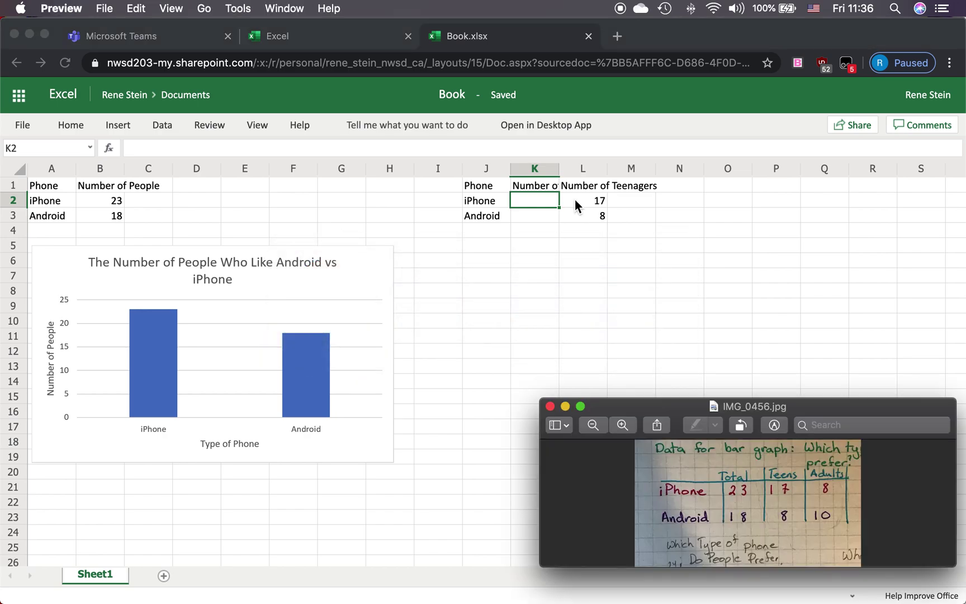
key("super+Tab")
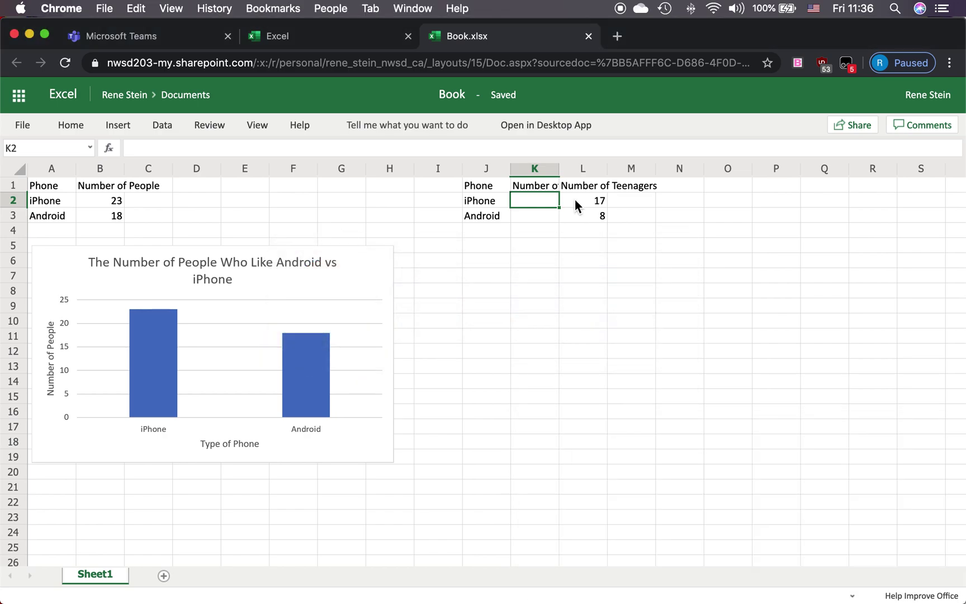
type("8")
key("Return")
type("10")
key("Tab")
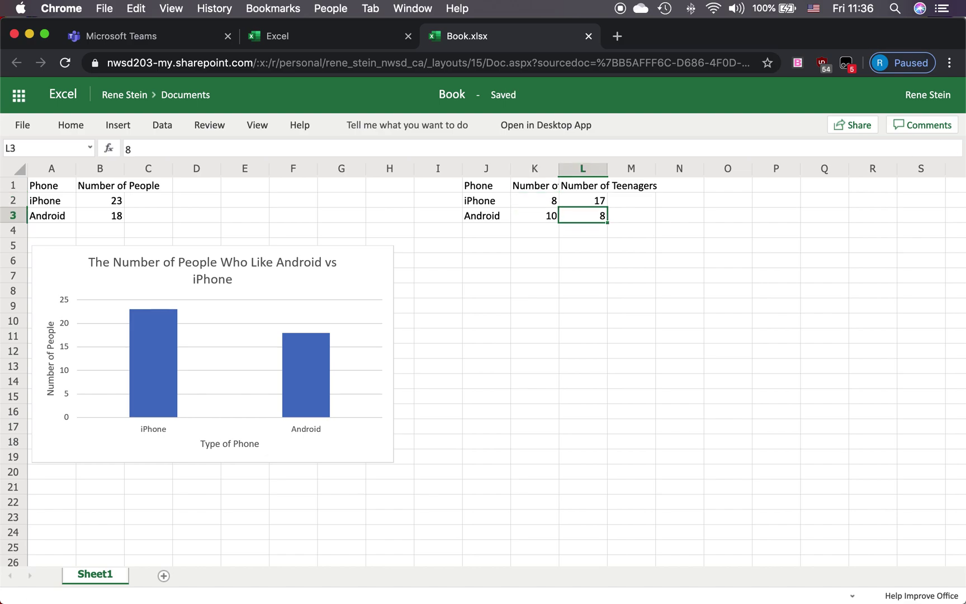
key("Down")
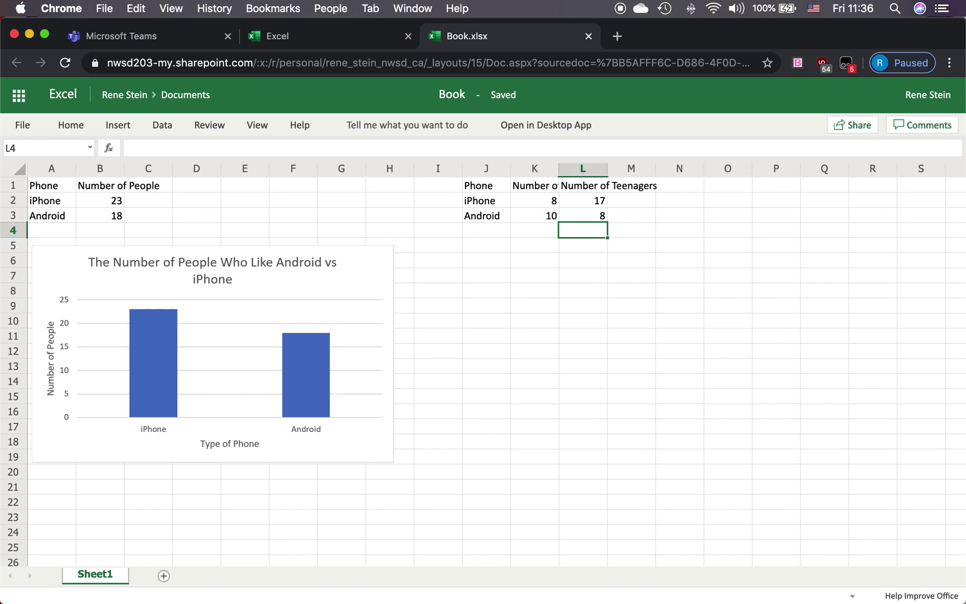
Insert a 2-D clustered column chart from J1:L3 and move it under the second table, with its upper-left corner at about J5
left_click_drag(485, 187, 588, 216)
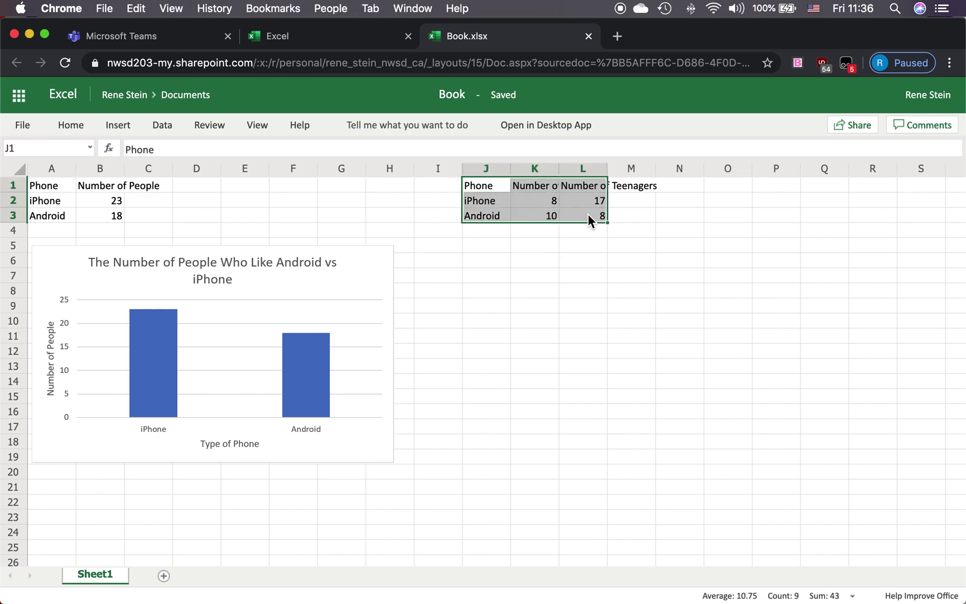
left_click(113, 127)
left_click(288, 167)
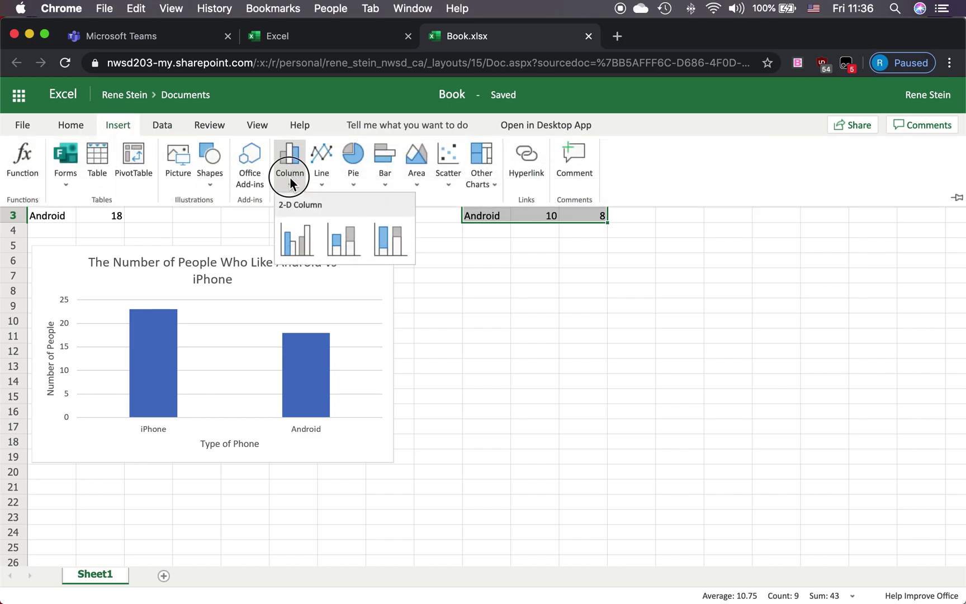
left_click(297, 240)
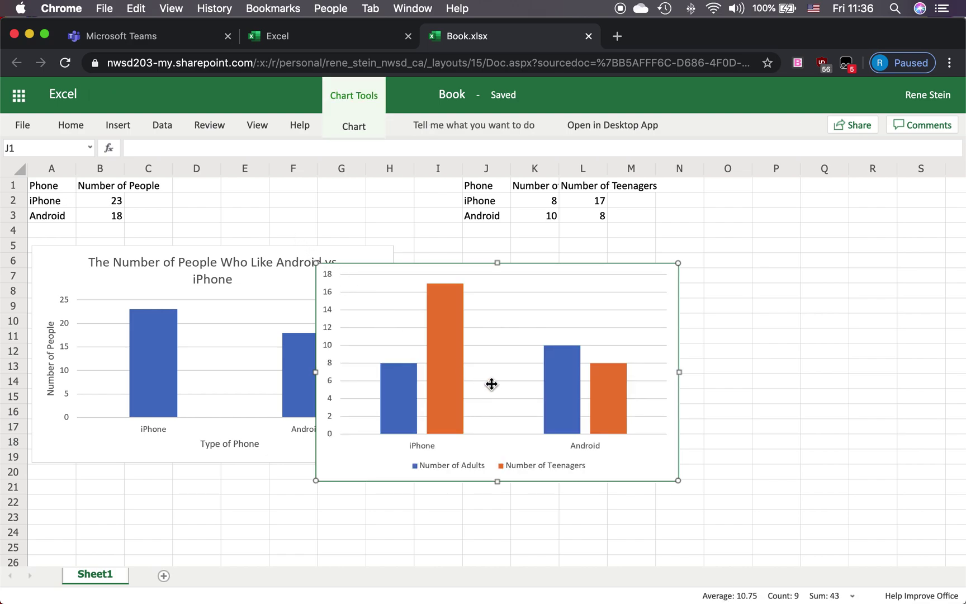
left_click_drag(498, 442, 649, 420)
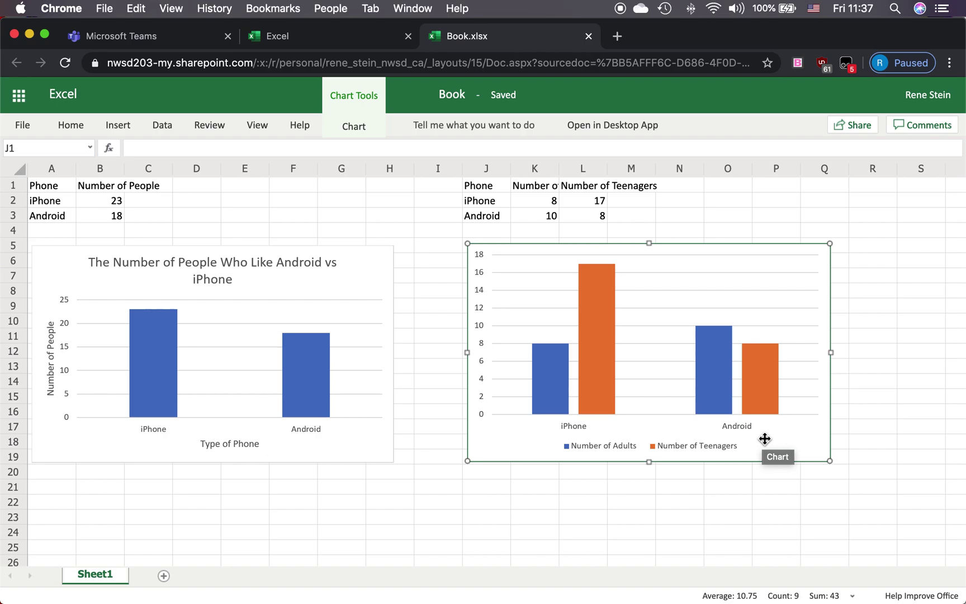
Add the centered overlay title "The Number of Adults and Teens that Like Android vs iPhone" to the new chart
left_click(343, 129)
left_click(351, 186)
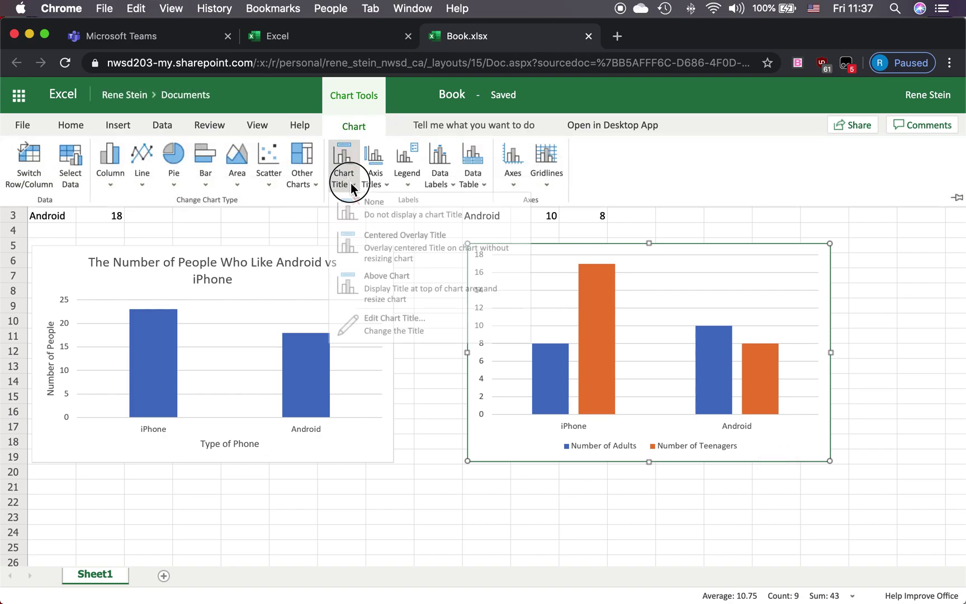
left_click(384, 245)
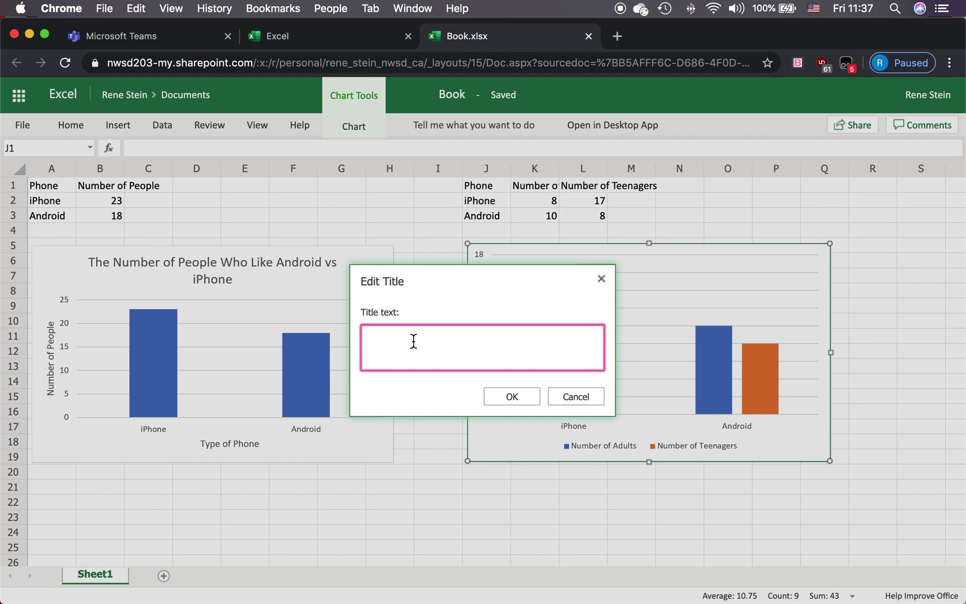
type("The Number of Adults and Teens that Like Android vs")
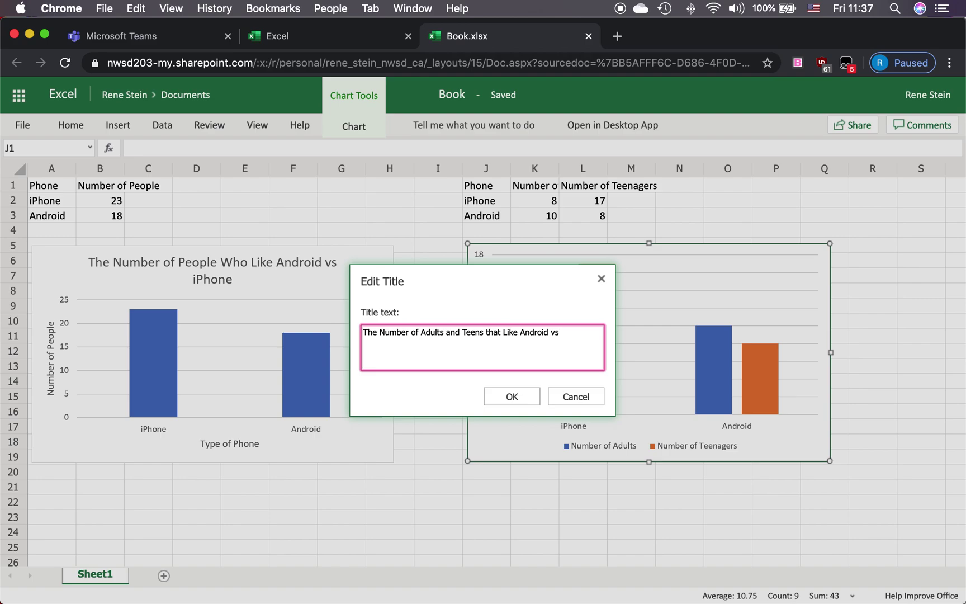
type("hone")
left_click(524, 392)
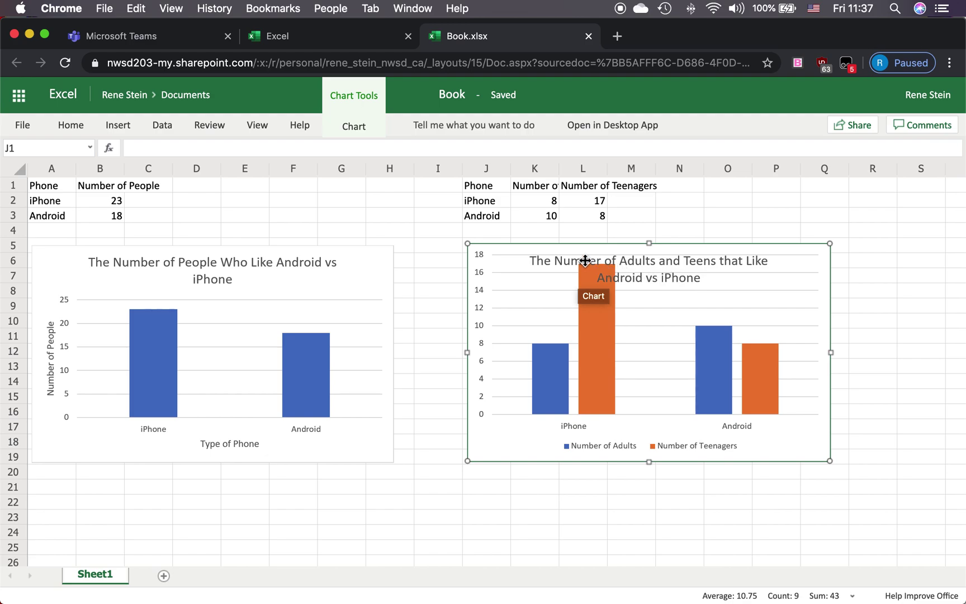
Change the new chart's title placement to Above Chart so it does not overlap the columns
left_click(359, 126)
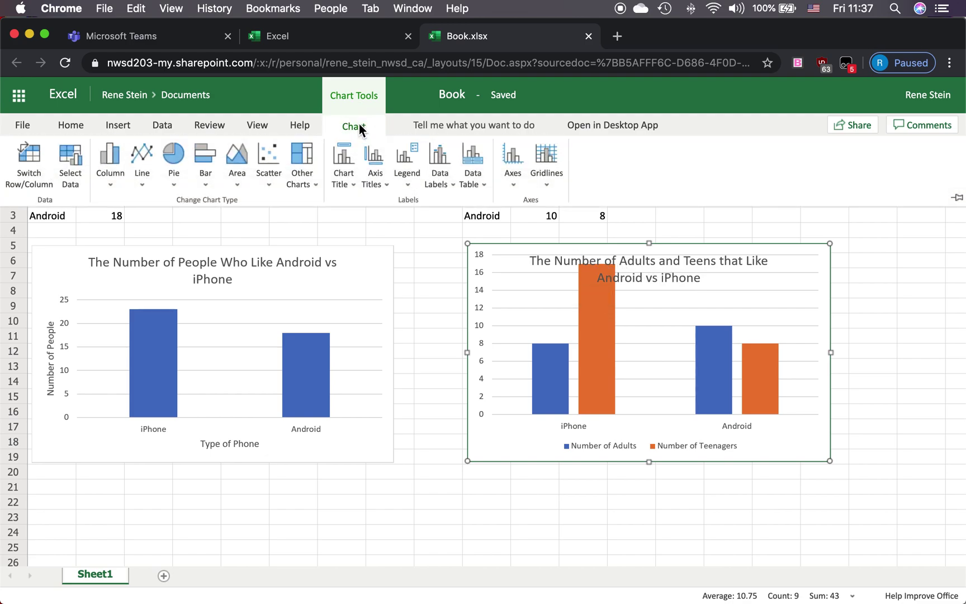
left_click(354, 178)
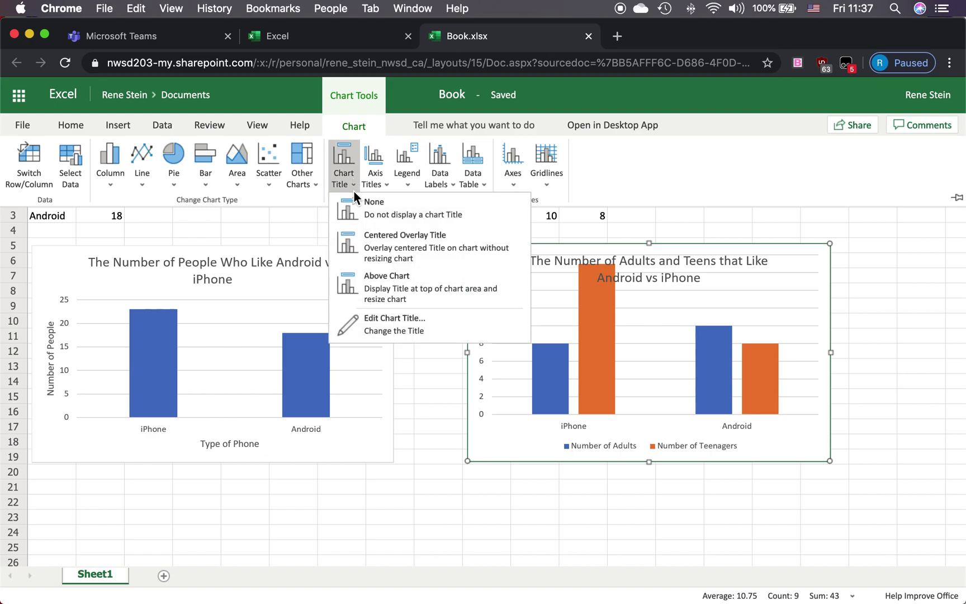
left_click(392, 287)
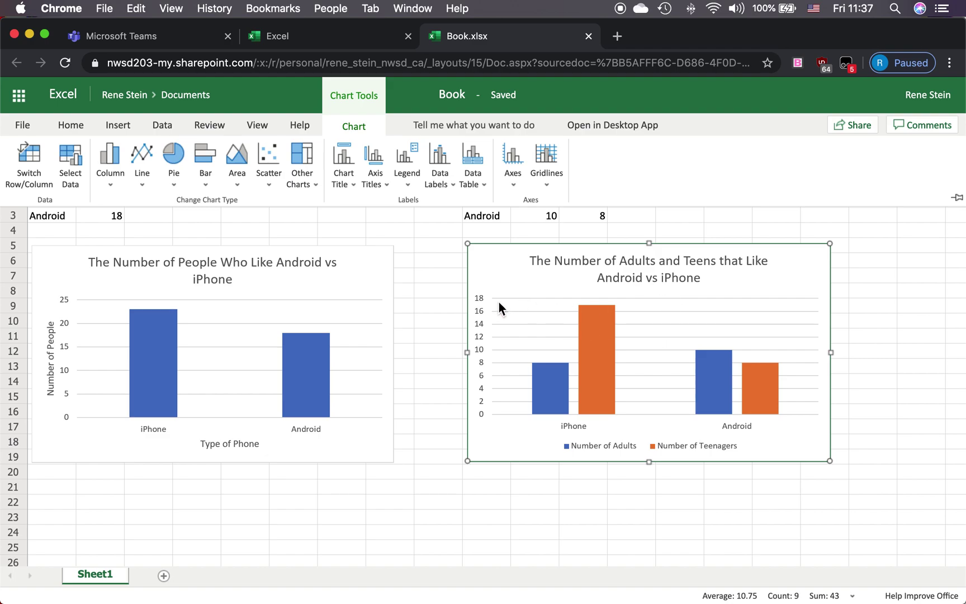
Add the horizontal axis title "Type of Phone" below the axis of the adults and teens chart
left_click(383, 180)
mouse_move(393, 207)
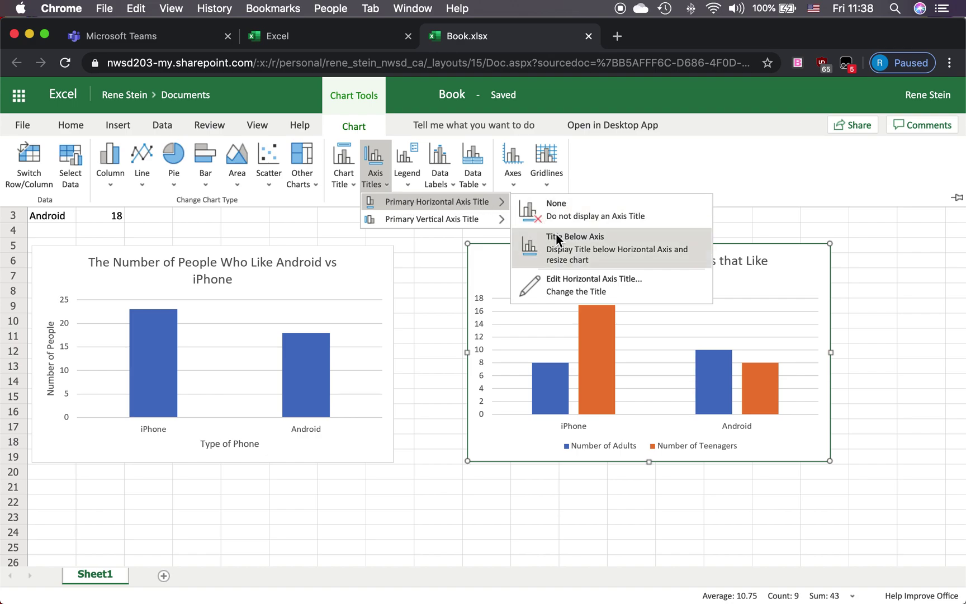
left_click(568, 244)
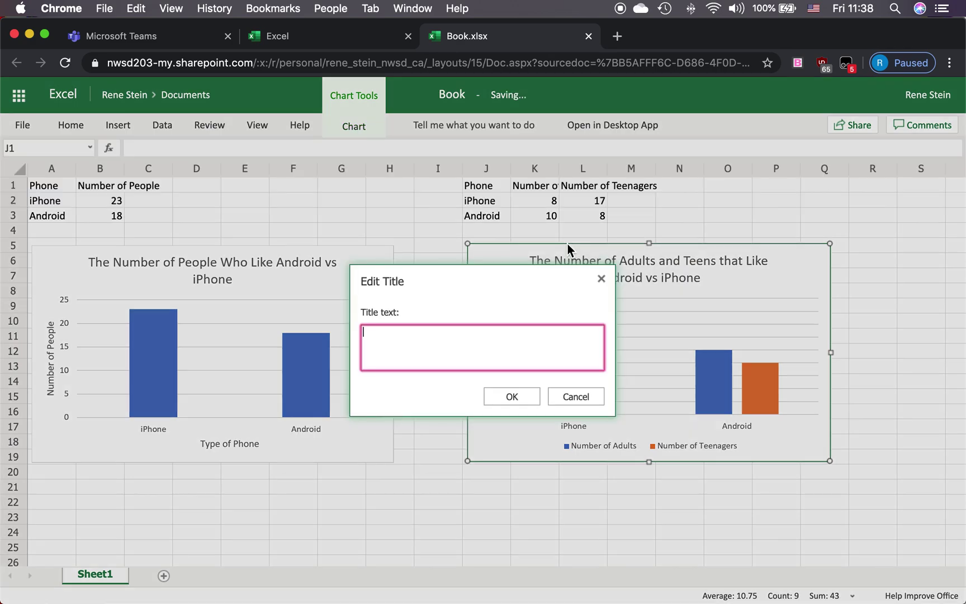
type("Type of Phone")
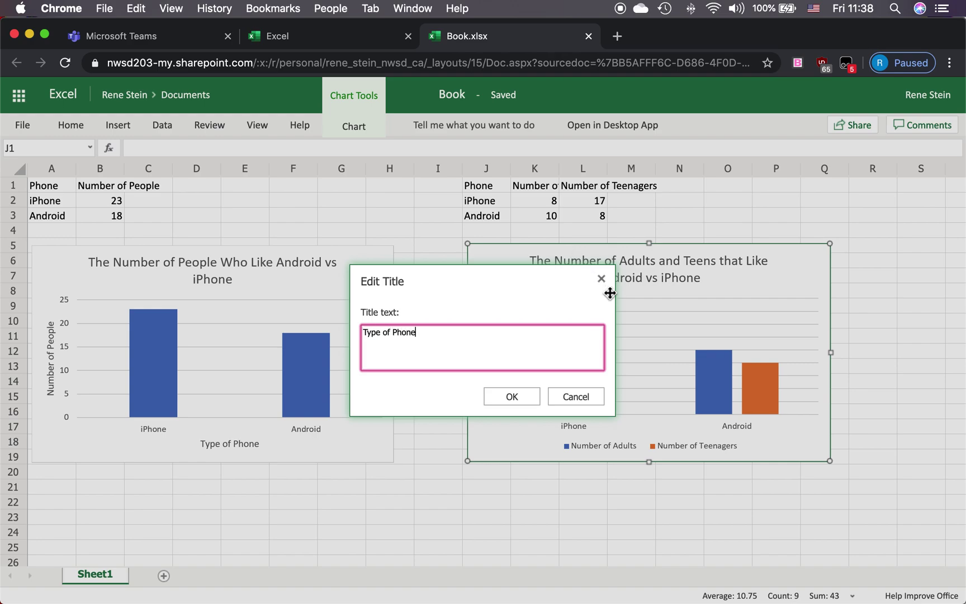
left_click(520, 393)
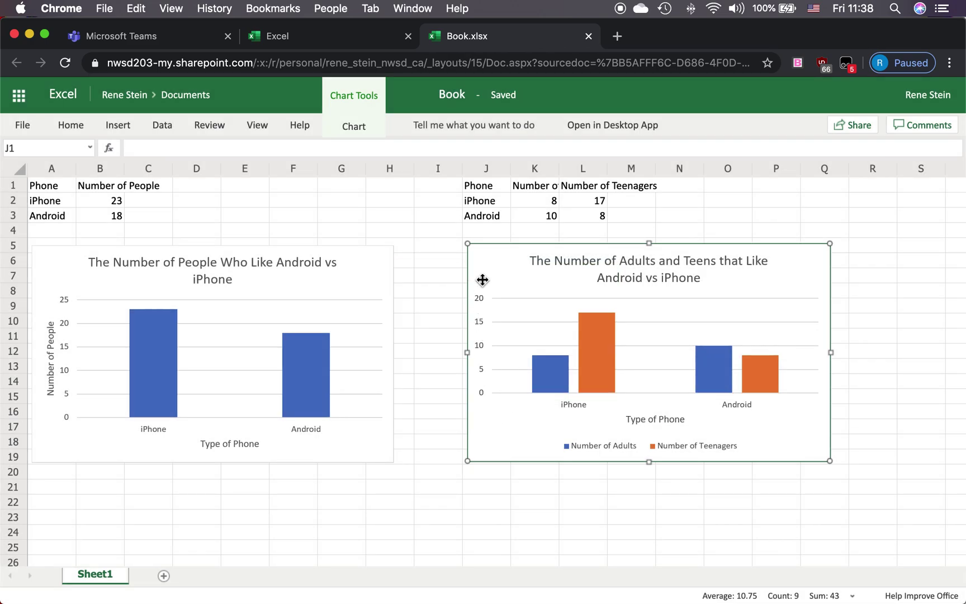
Add the rotated vertical axis title "Number of People" to the adults and teens chart
left_click(367, 120)
left_click(385, 182)
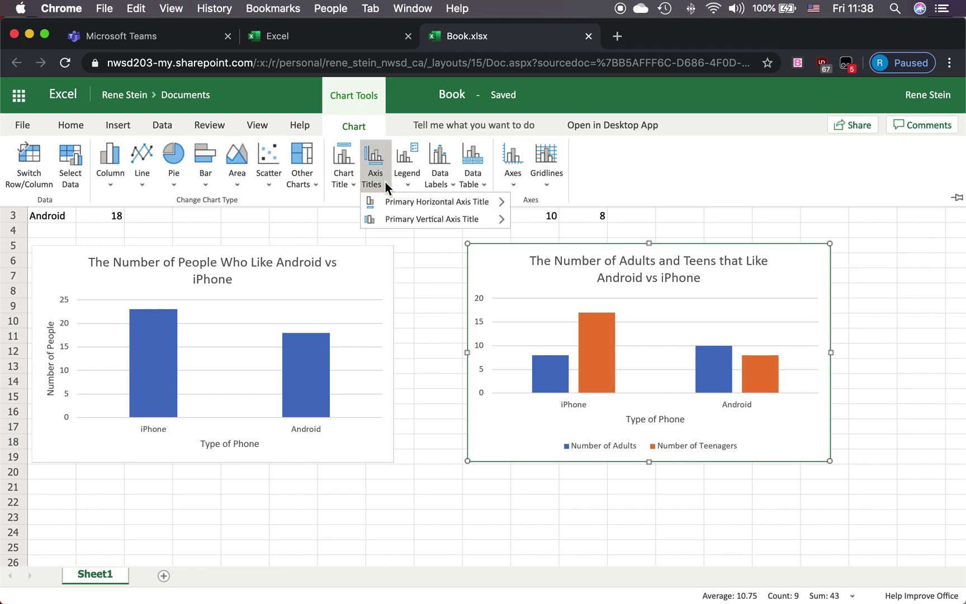
mouse_move(389, 219)
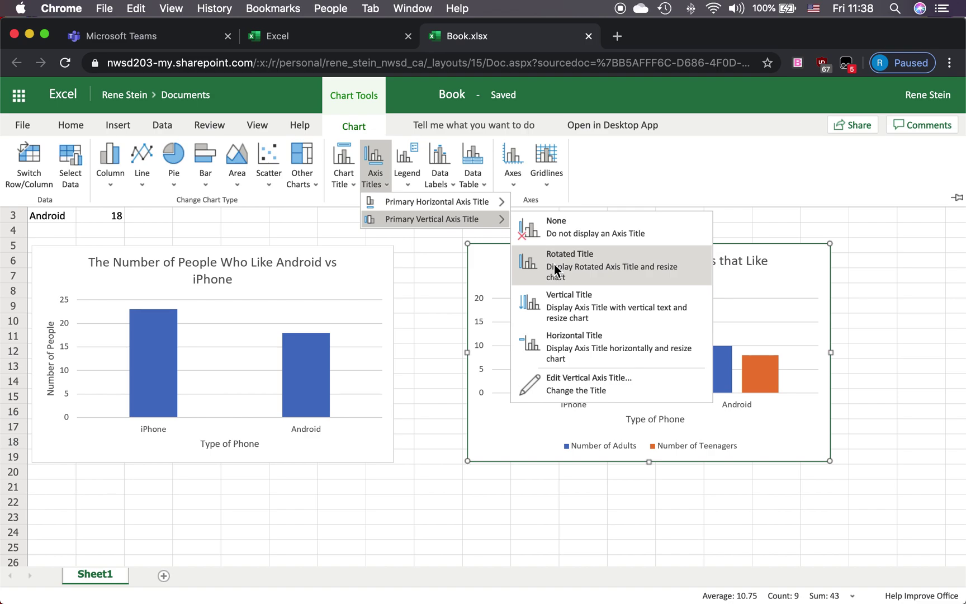
left_click(555, 269)
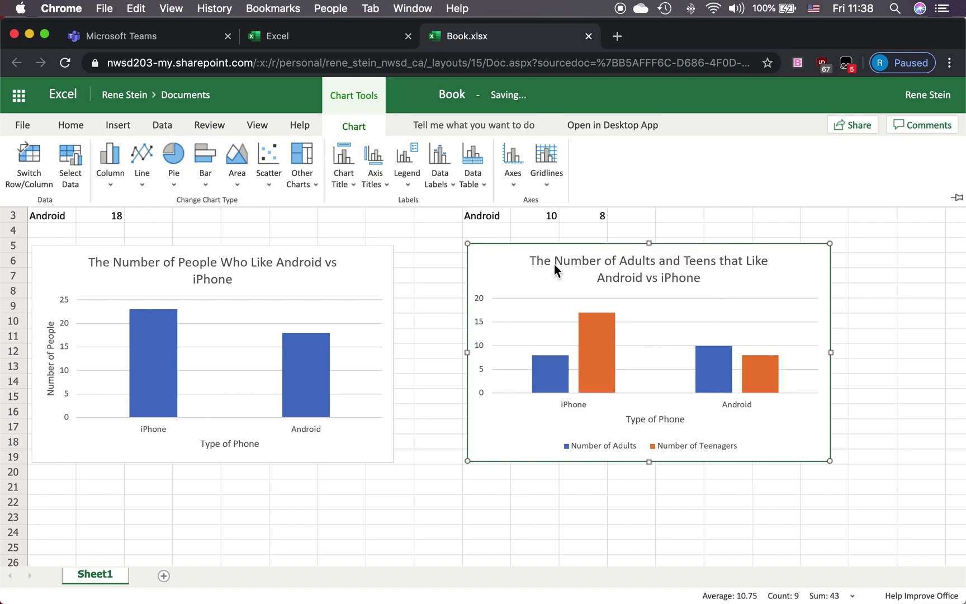
type("Number of People")
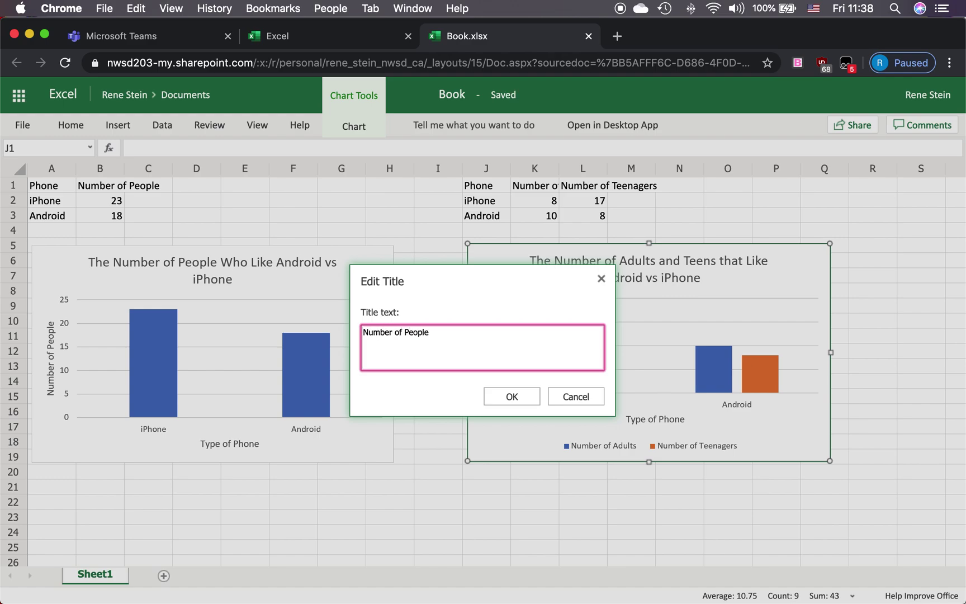
left_click(518, 396)
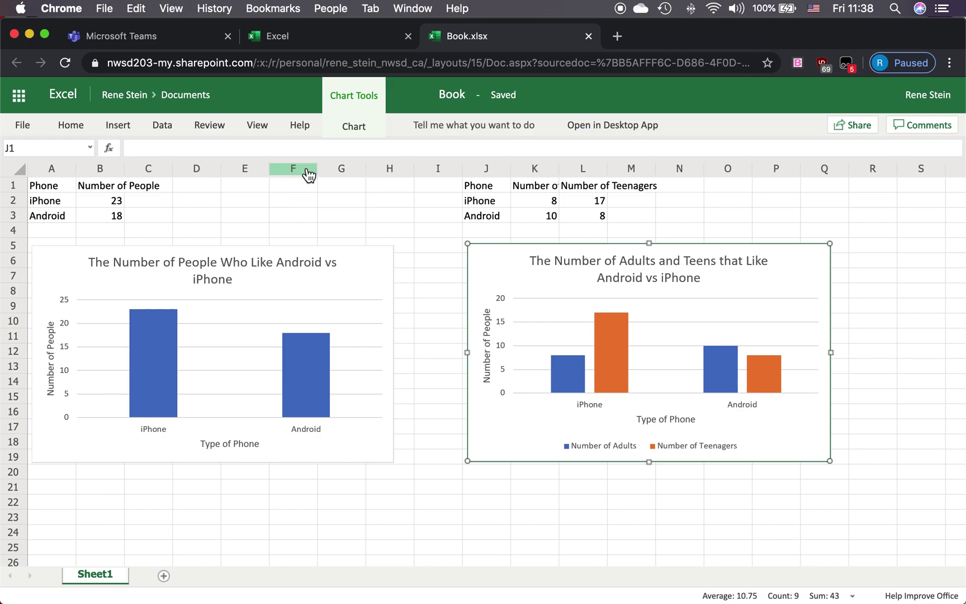
Place the legend of the adults and teens chart to the right of the columns, without overlaying them
left_click(358, 128)
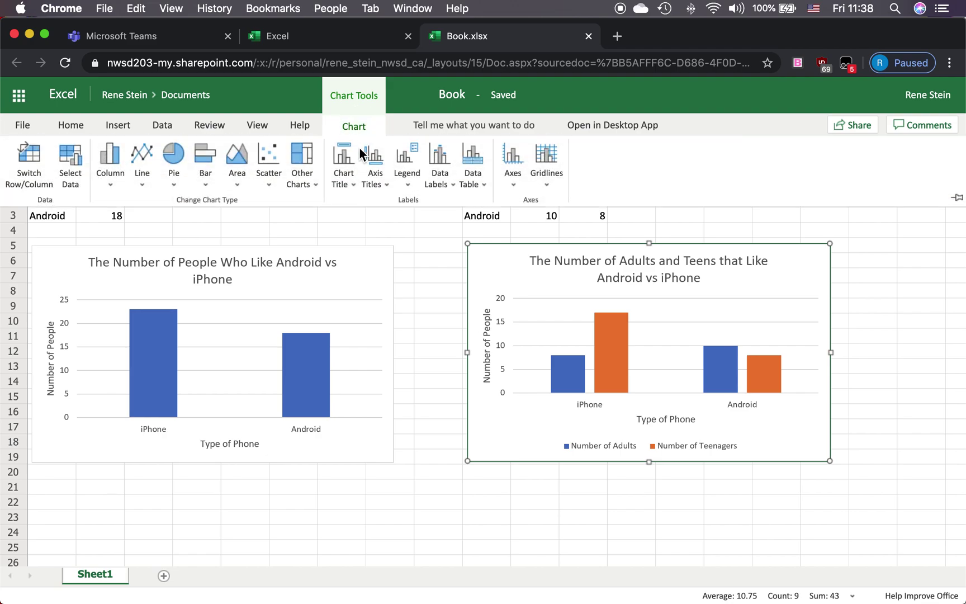
left_click(410, 175)
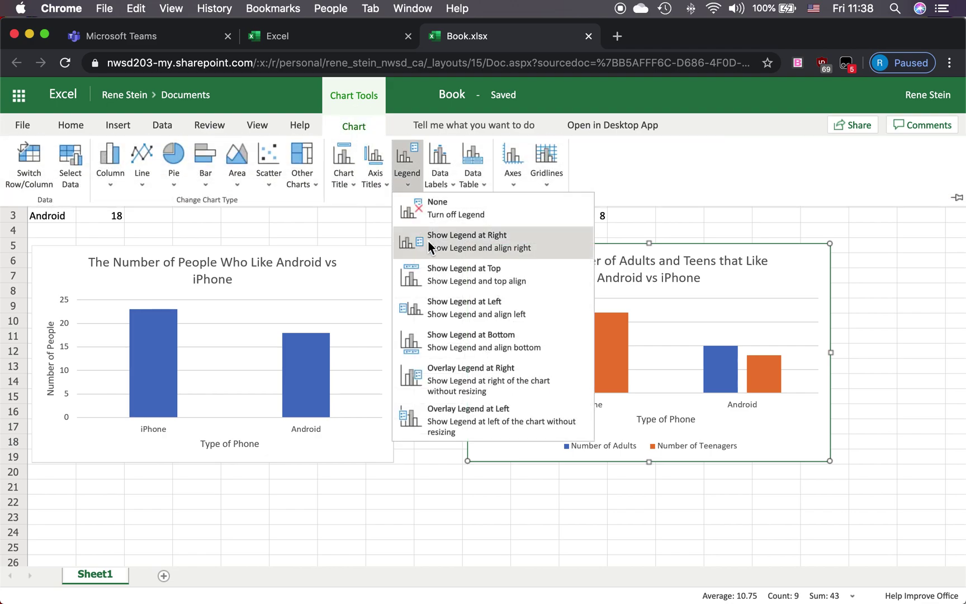
left_click(443, 245)
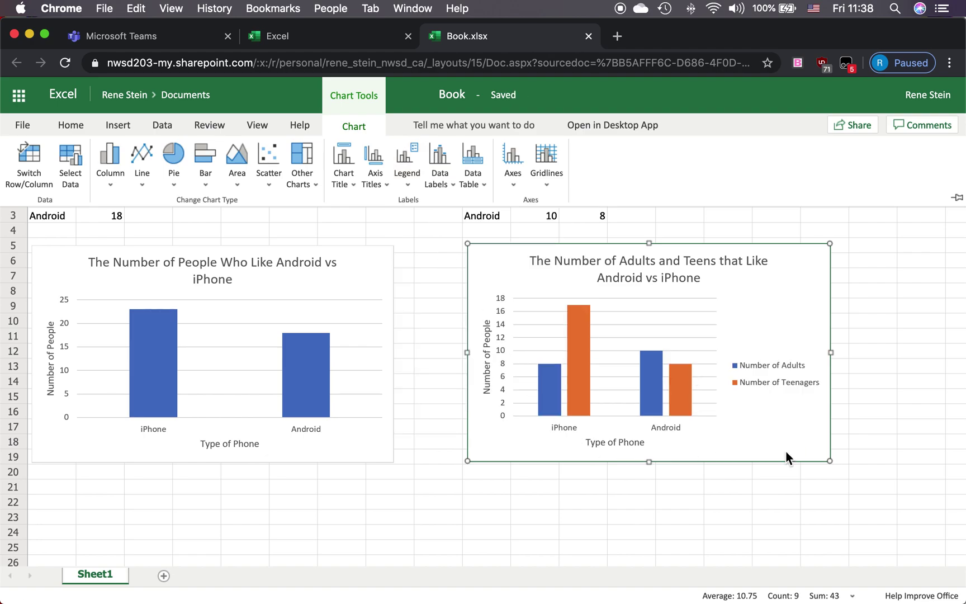
Try the Overlay Legend at Right placement on the adults and teens chart and restore the non-overlapping right-hand legend
left_click(407, 171)
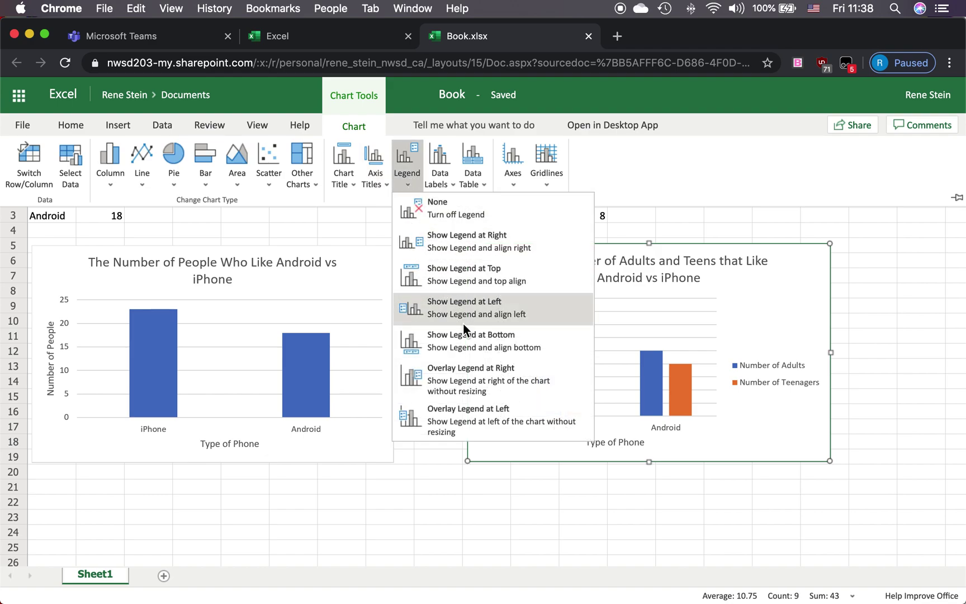
left_click(542, 384)
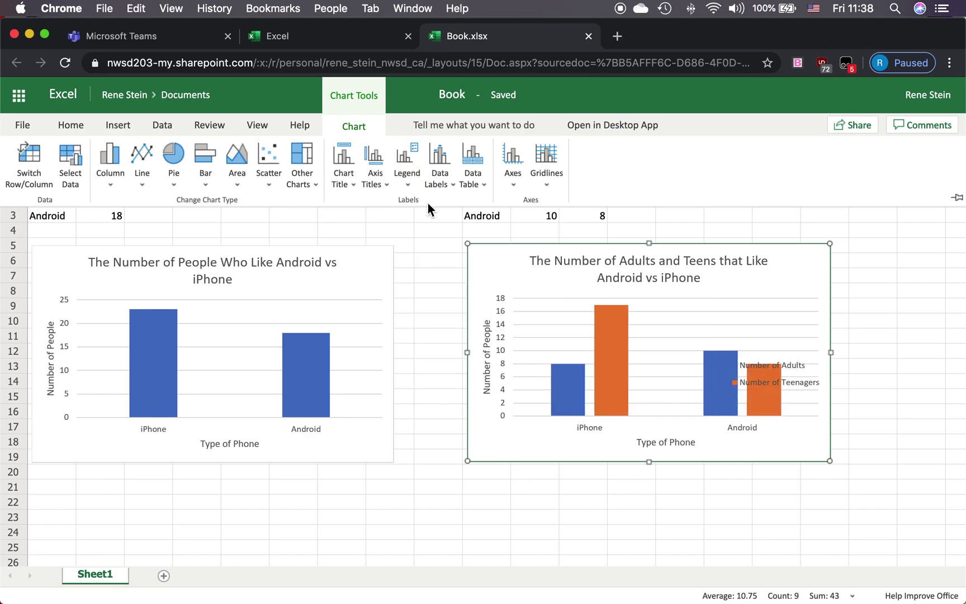
left_click(407, 175)
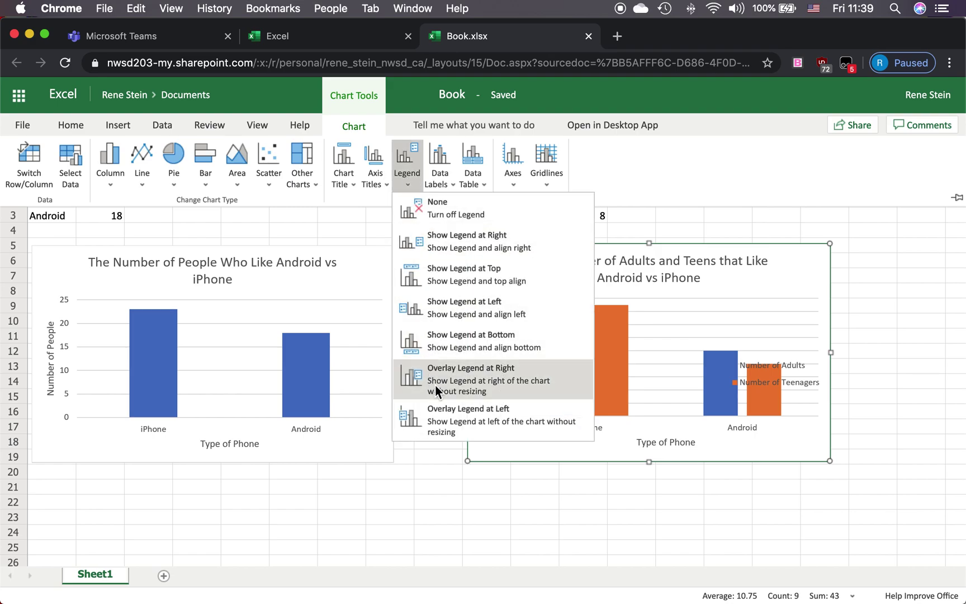
left_click(470, 242)
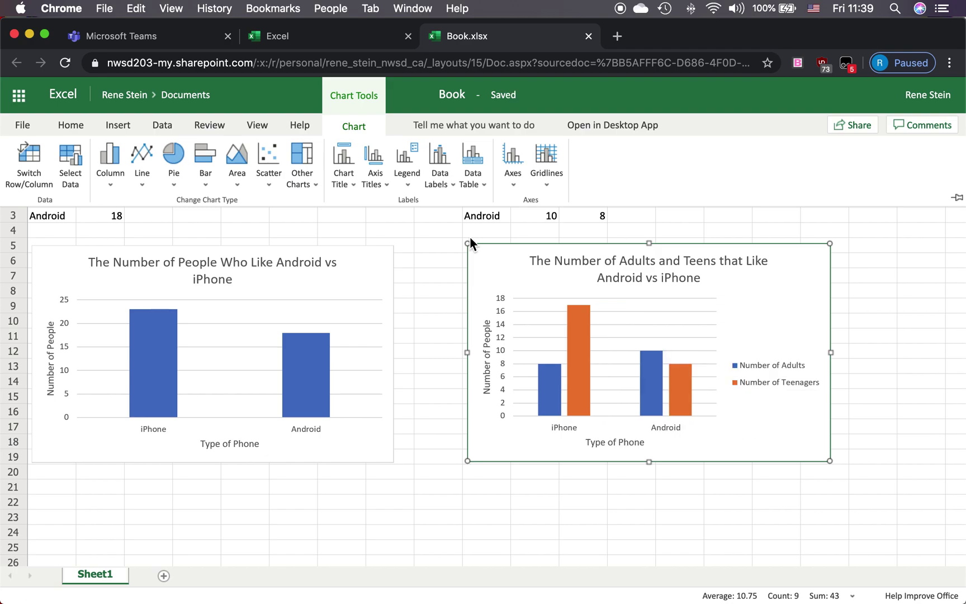
Add centered data labels to the columns of the adults and teens chart and deselect the chart
left_click(447, 188)
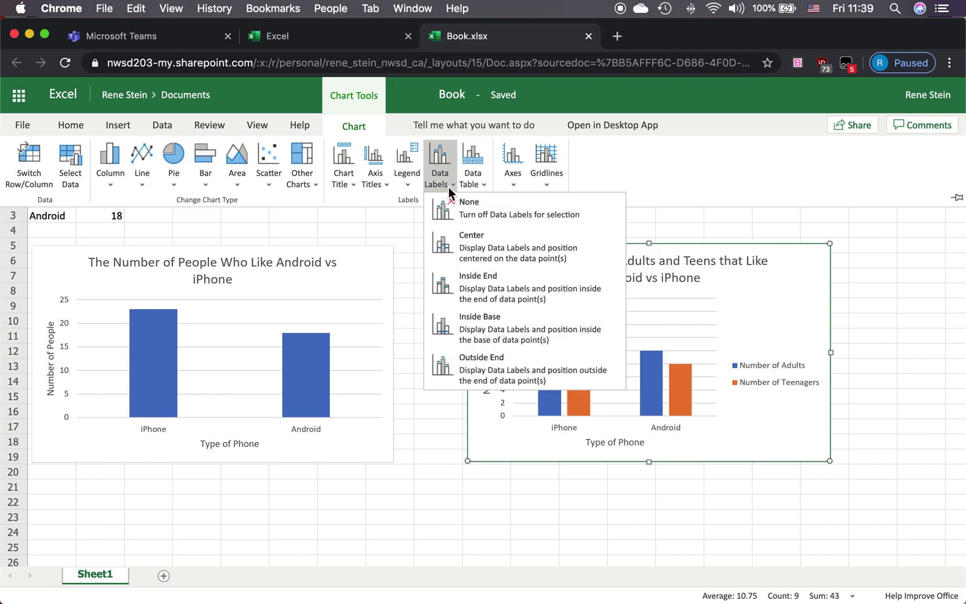
left_click(470, 246)
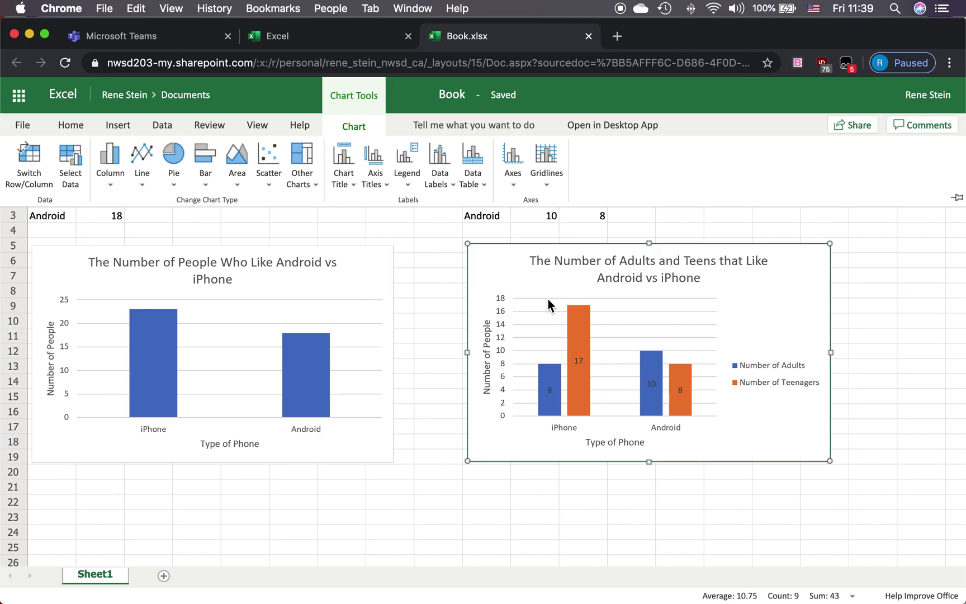
left_click(486, 500)
left_click(564, 485)
left_click(585, 392)
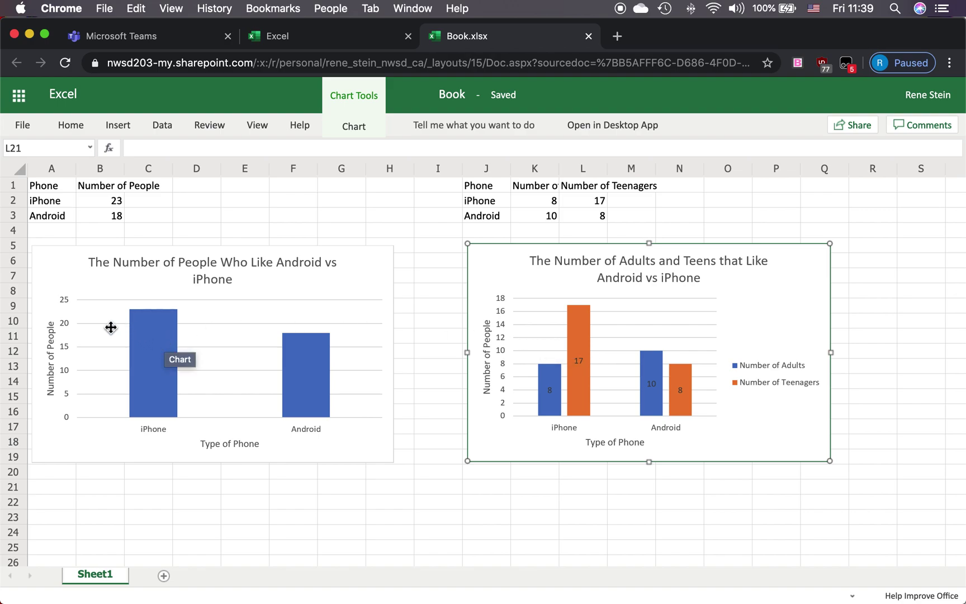
left_click(372, 485)
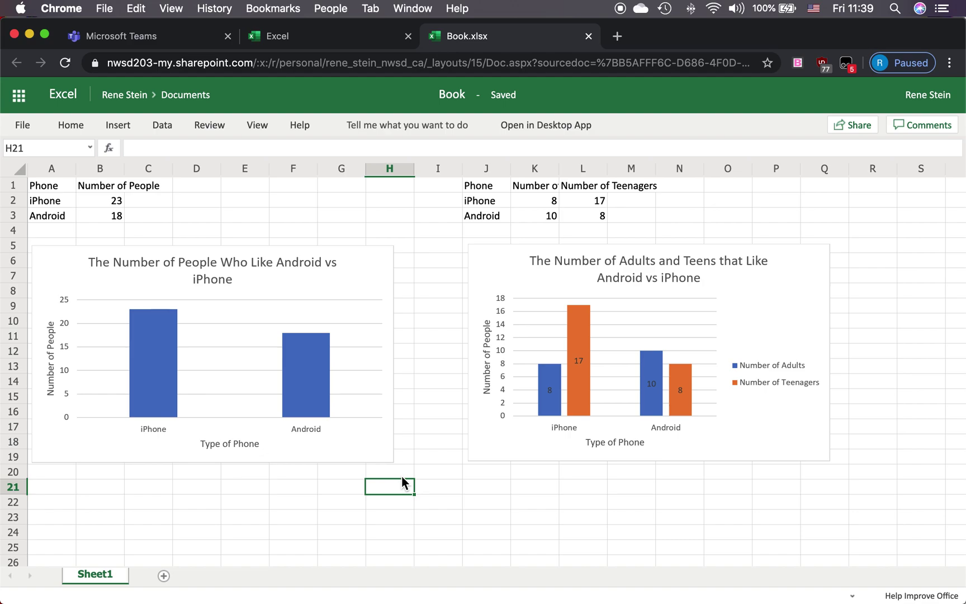
Rename the workbook as "MATH05 Android vs iPhone Graphs"
left_click(450, 96)
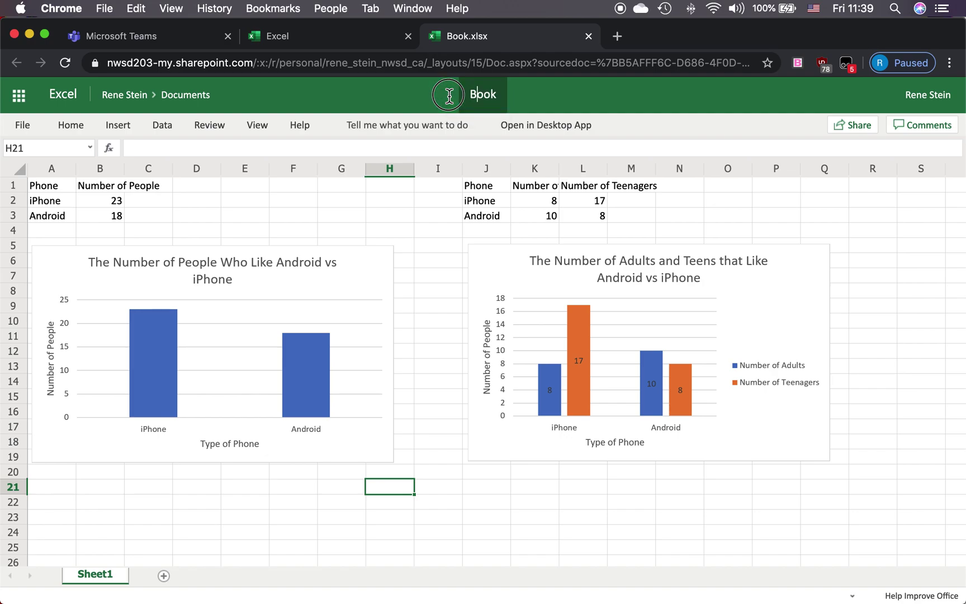
double_click(498, 95)
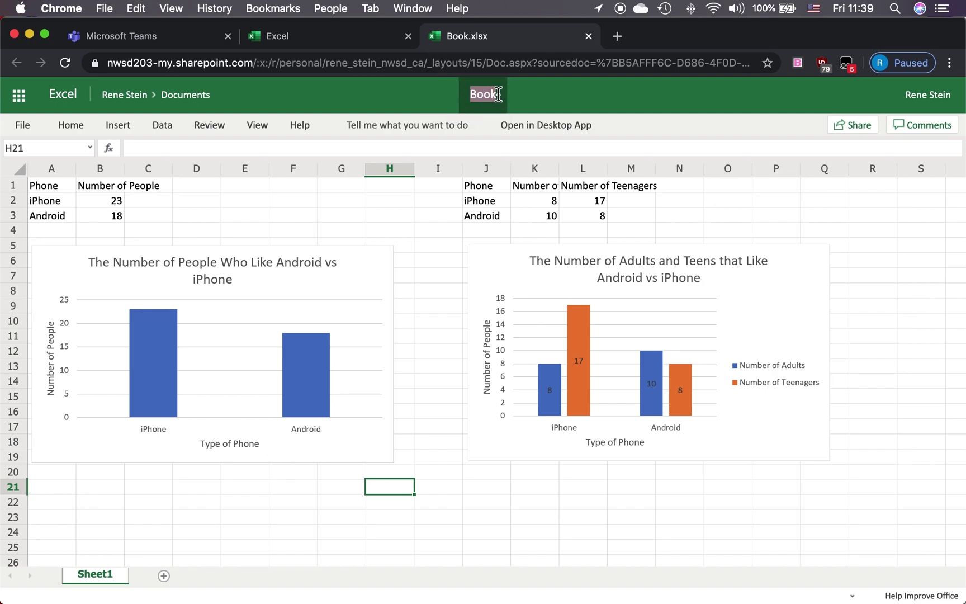
type("MATH05")
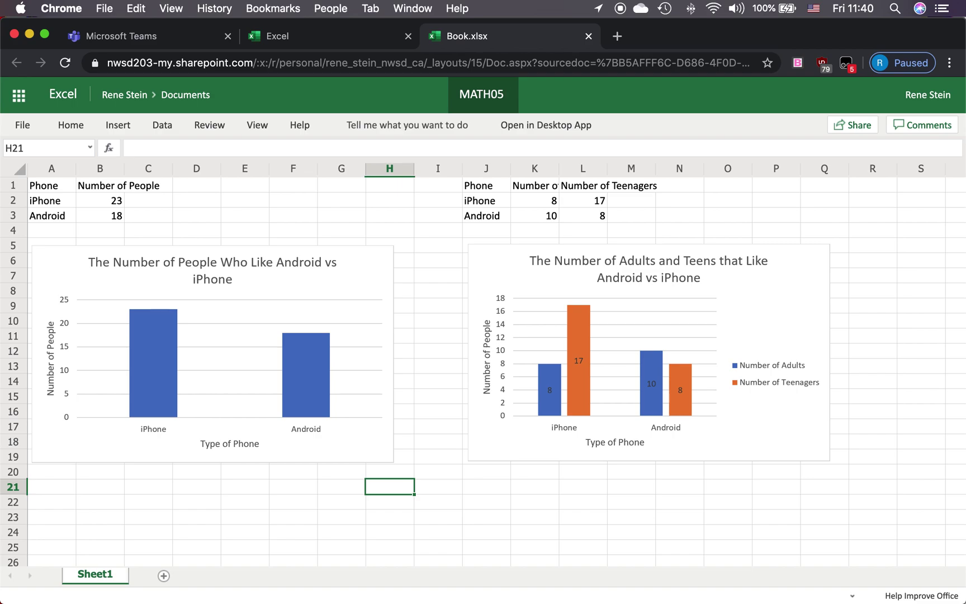
type(" Android vs iPhone ")
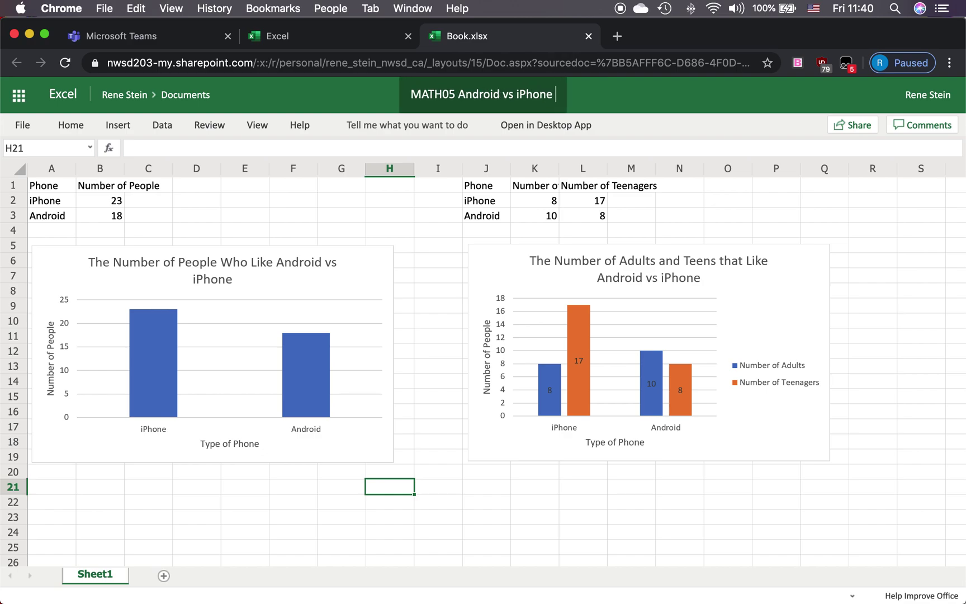
type("Graphs")
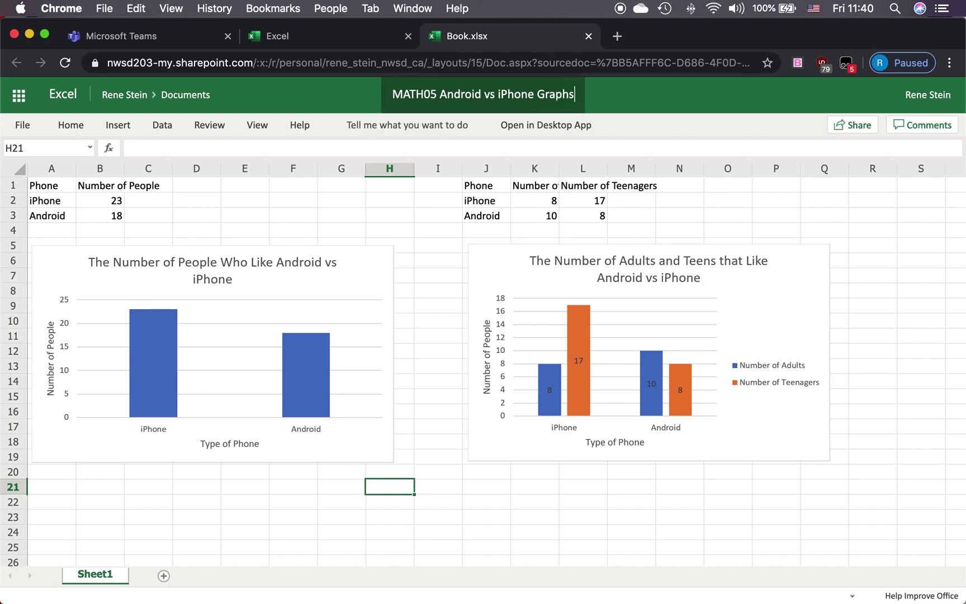
key("Return")
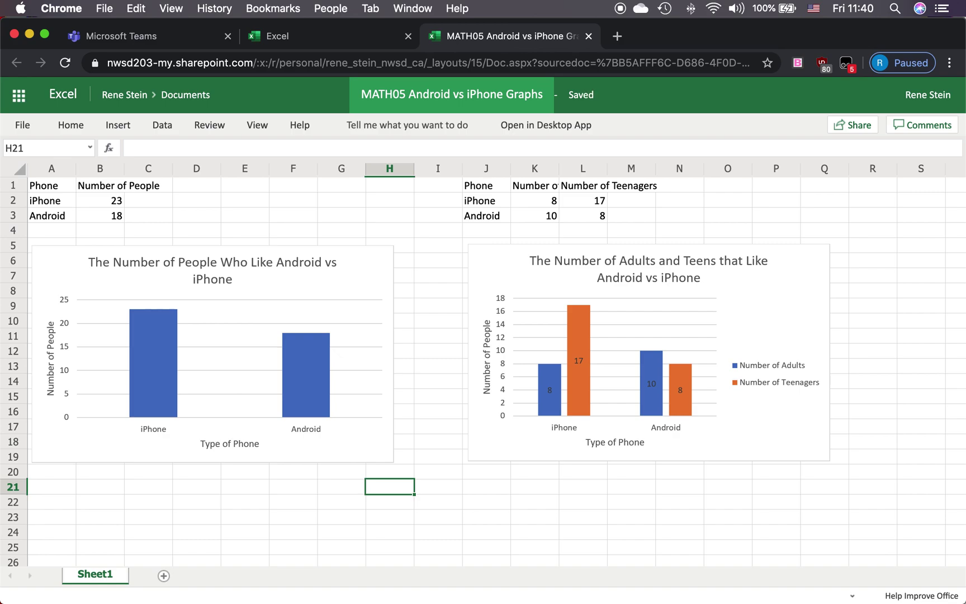